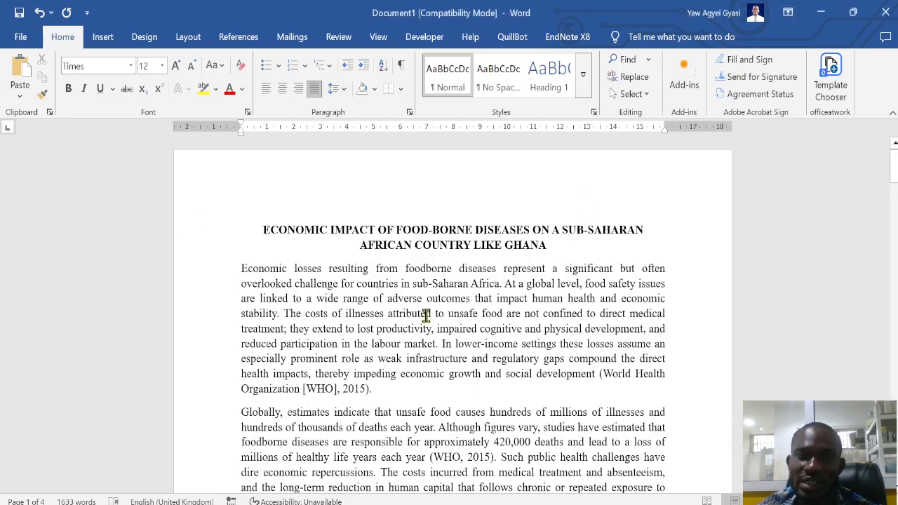
# Step: Delete the blank lines before the paragraphs beginning "In regions such as sub-Saharan Africa", "Ghana presents" and "Quantifying the economic impact"
pyautogui.click(417, 388)
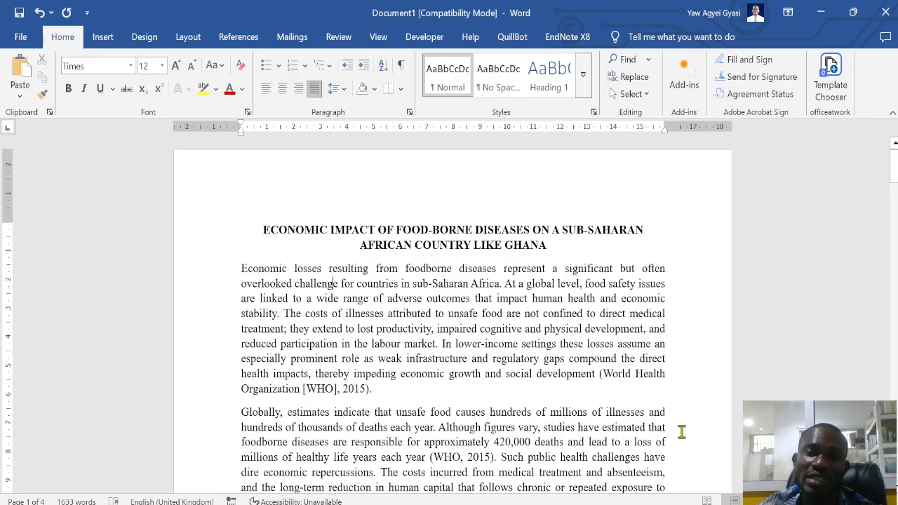
pyautogui.scroll(-2, 456, 435)
pyautogui.scroll(-3, 435, 424)
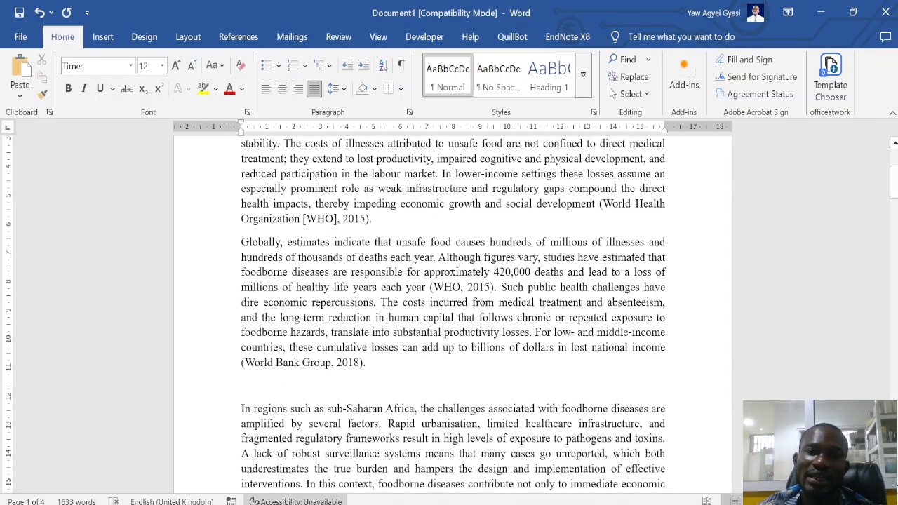
pyautogui.click(289, 392)
pyautogui.press('BackSpace')
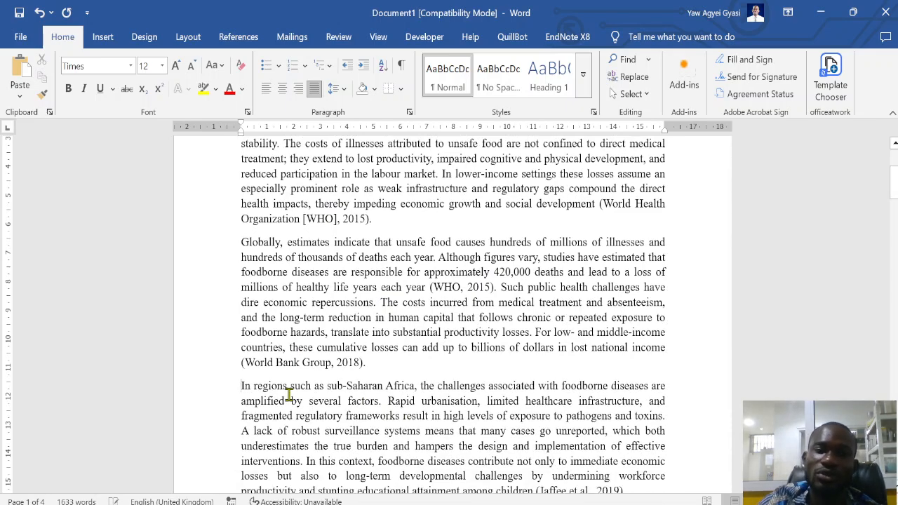
pyautogui.scroll(-6, 374, 310)
pyautogui.scroll(-2, 434, 397)
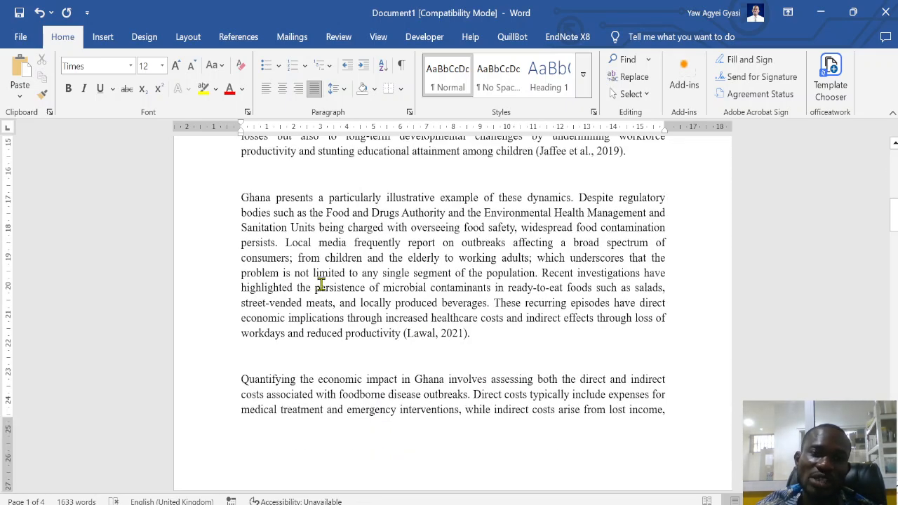
pyautogui.click(246, 172)
pyautogui.press('BackSpace')
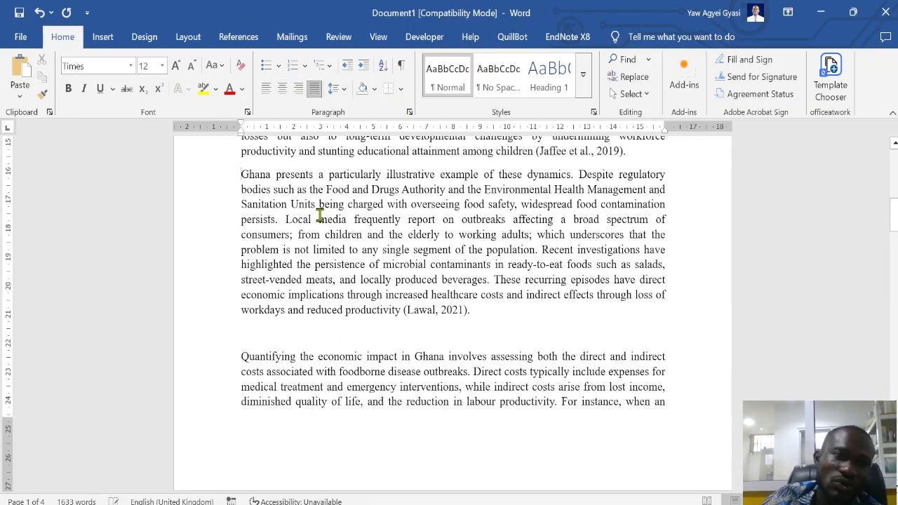
pyautogui.press('BackSpace')
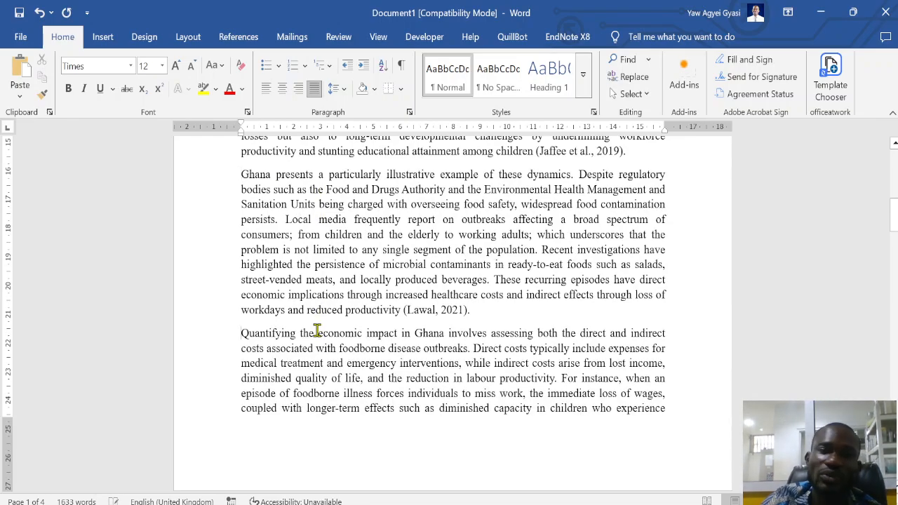
# Step: Review the remaining paragraphs, their in-text citations and the References list through the last page, and return to the title
pyautogui.scroll(3, 348, 344)
pyautogui.scroll(-7, 352, 342)
pyautogui.scroll(-2, 301, 315)
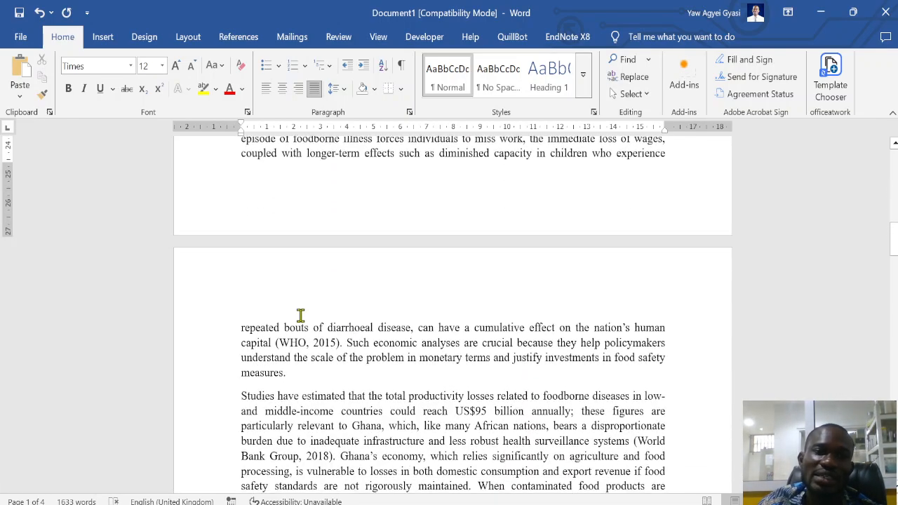
pyautogui.scroll(-4, 413, 387)
pyautogui.scroll(3, 357, 335)
pyautogui.scroll(-20, 357, 334)
pyautogui.scroll(-6, 297, 439)
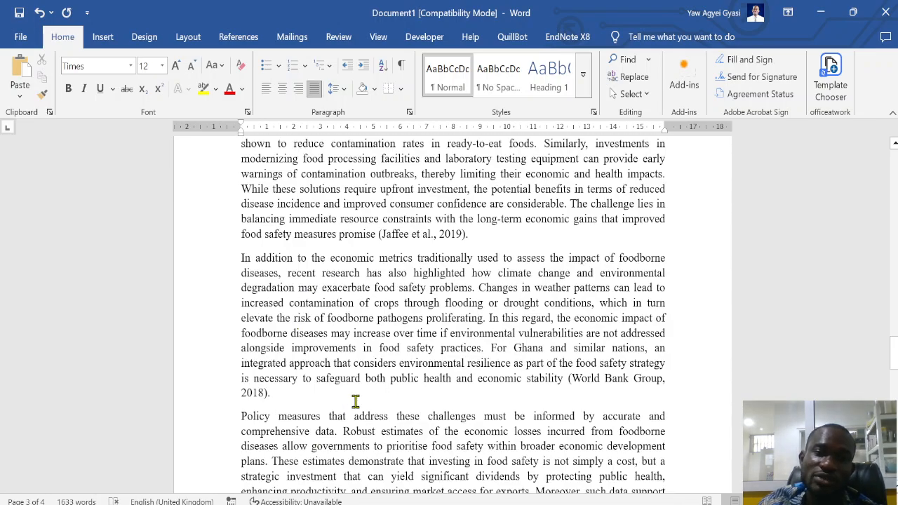
pyautogui.scroll(-20, 372, 453)
pyautogui.scroll(20, 577, 393)
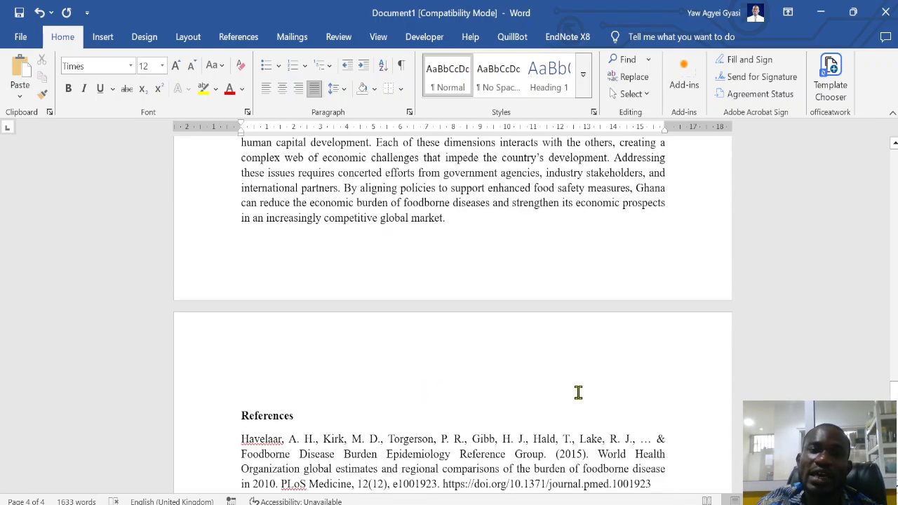
pyautogui.scroll(8, 607, 217)
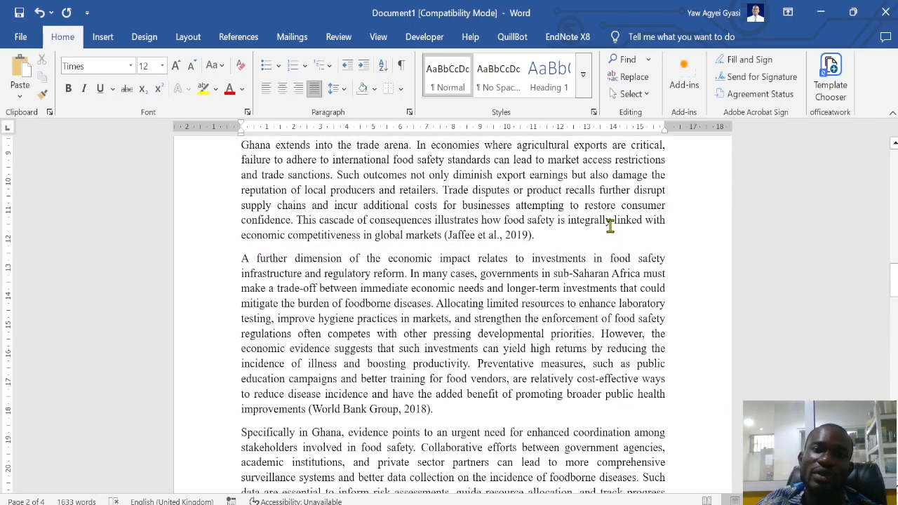
pyautogui.scroll(10, 631, 250)
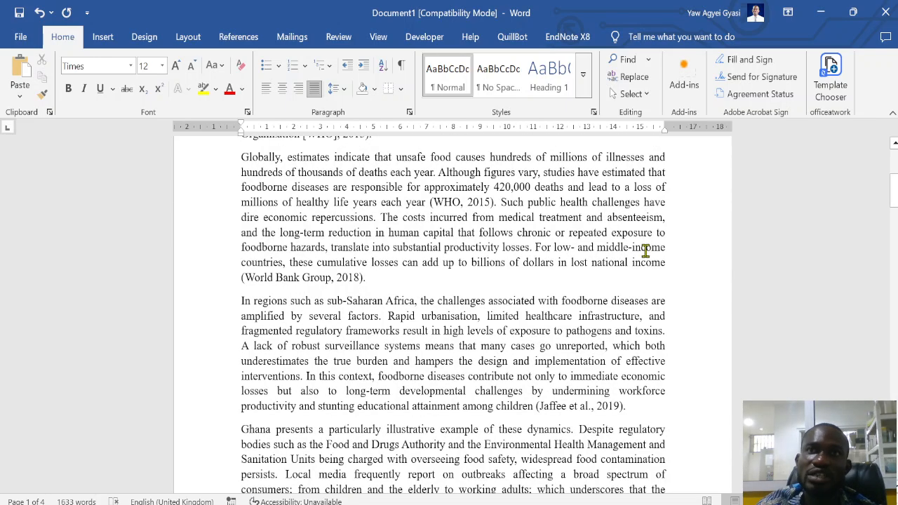
pyautogui.scroll(6, 644, 250)
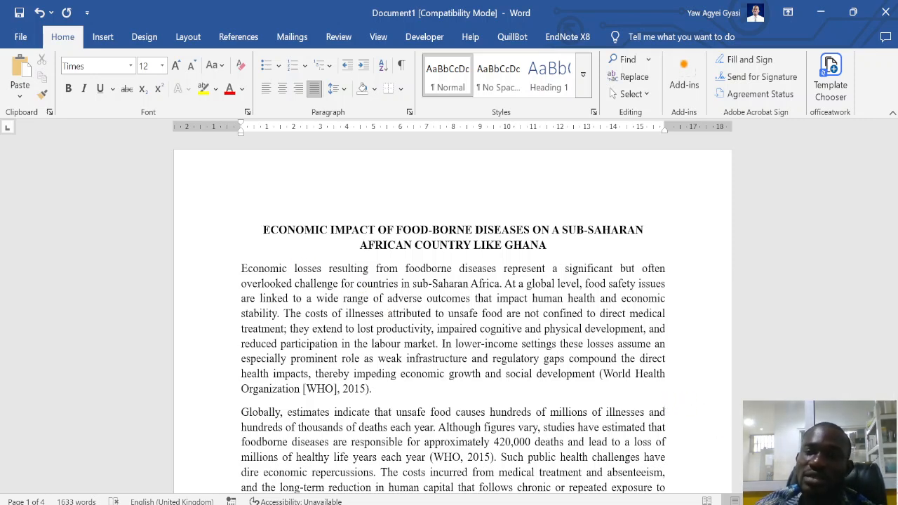
pyautogui.hotkey('alt', 'Tab')
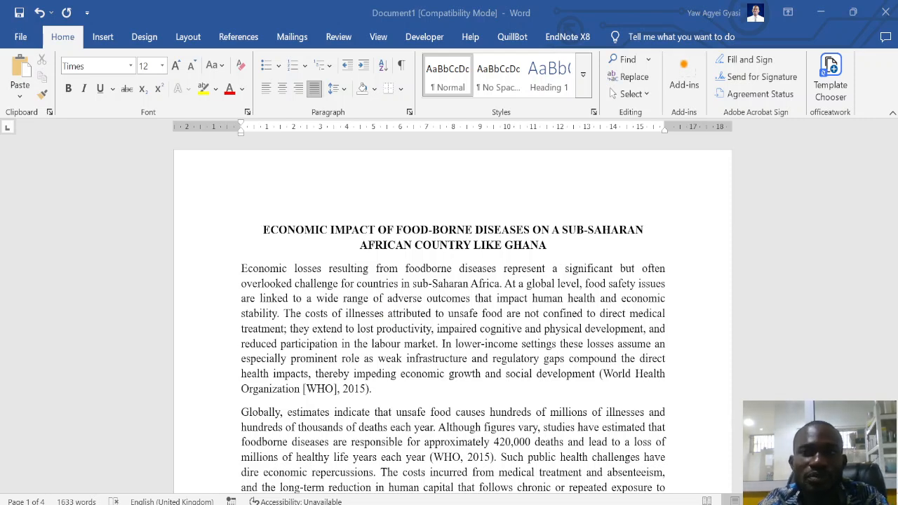
pyautogui.hotkey('alt', 'Tab')
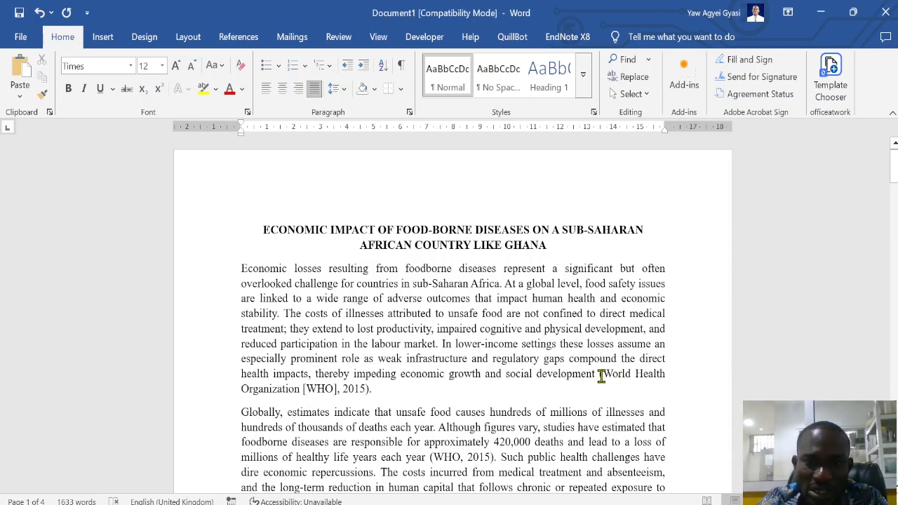
# Step: Replace the "(World Health Organization [WHO], 2015)" citation at the end of the first paragraph with a footnote
pyautogui.moveTo(600, 377); pyautogui.dragTo(365, 392)
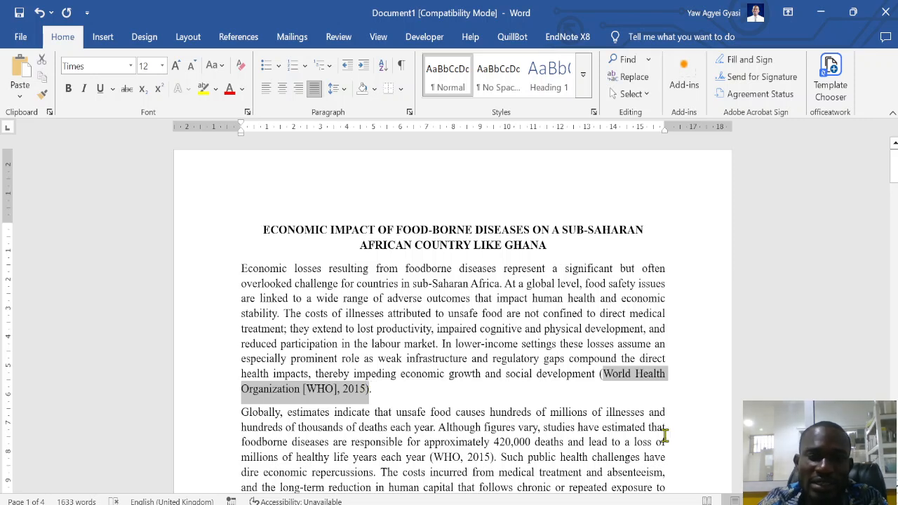
pyautogui.press('Delete')
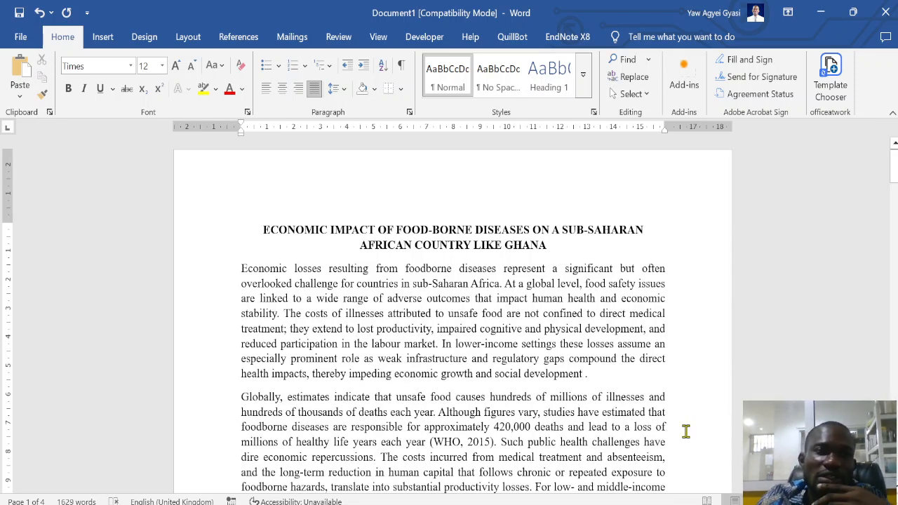
pyautogui.click(115, 44)
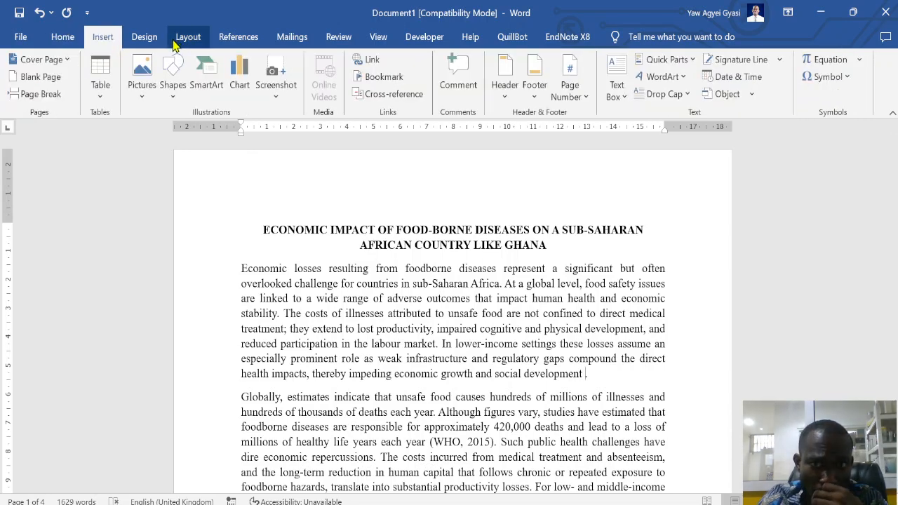
pyautogui.click(245, 44)
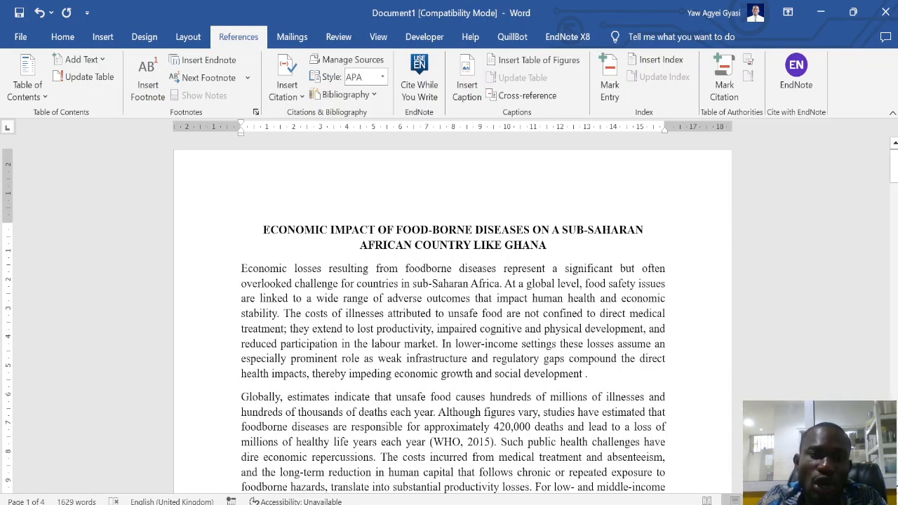
pyautogui.click(149, 83)
# Step: Cut the first entry of the References list to the clipboard and undo its removal from the list
pyautogui.scroll(10, 607, 277)
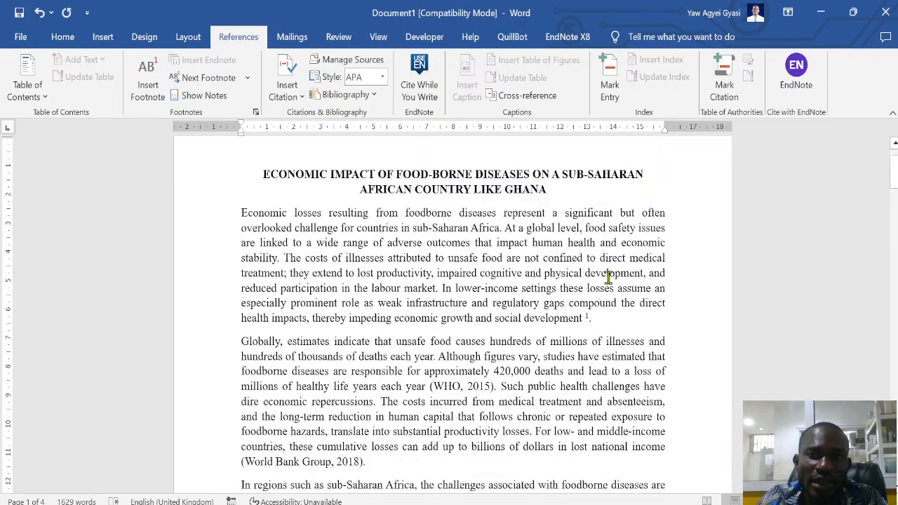
pyautogui.scroll(-10, 547, 323)
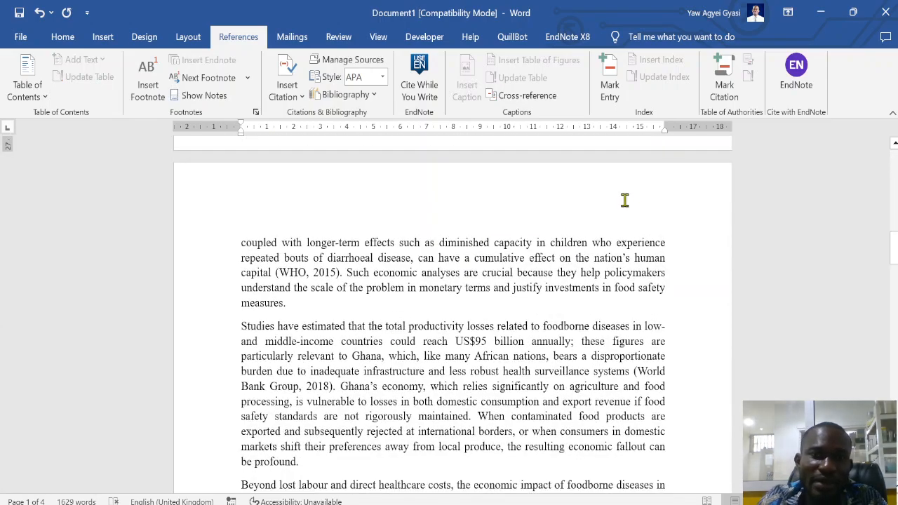
pyautogui.scroll(2, 592, 231)
pyautogui.scroll(-8, 511, 287)
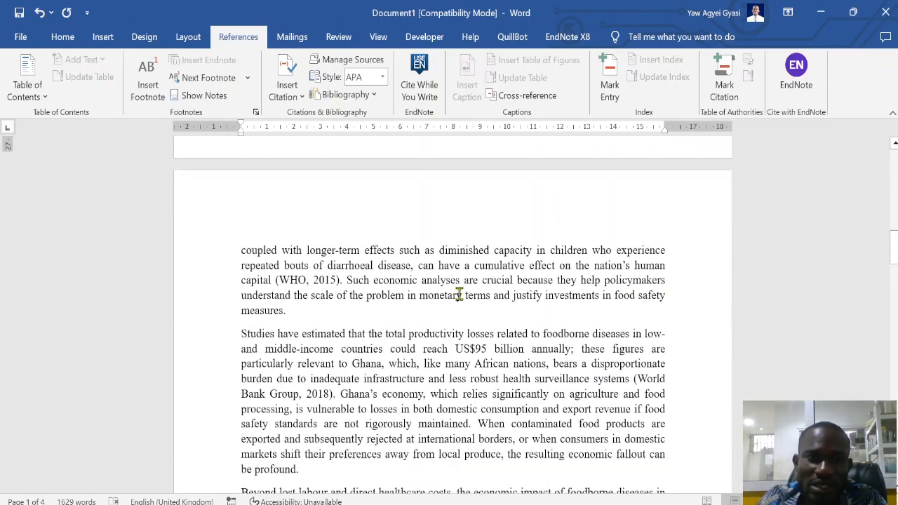
pyautogui.scroll(-15, 319, 381)
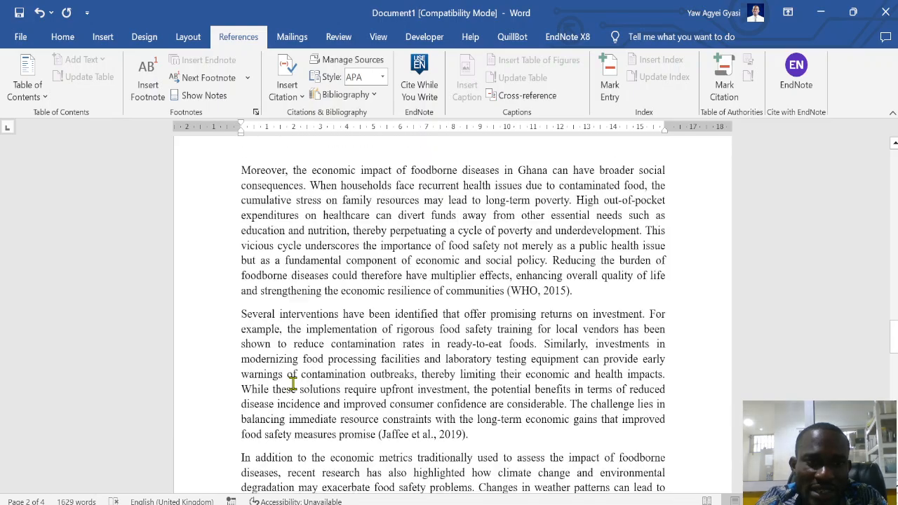
pyautogui.scroll(-12, 303, 395)
pyautogui.scroll(6, 332, 393)
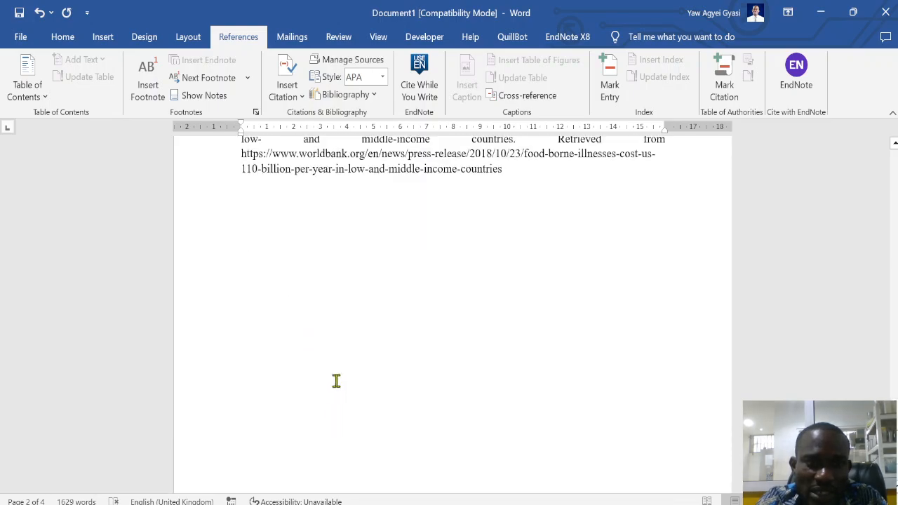
pyautogui.scroll(-7, 331, 379)
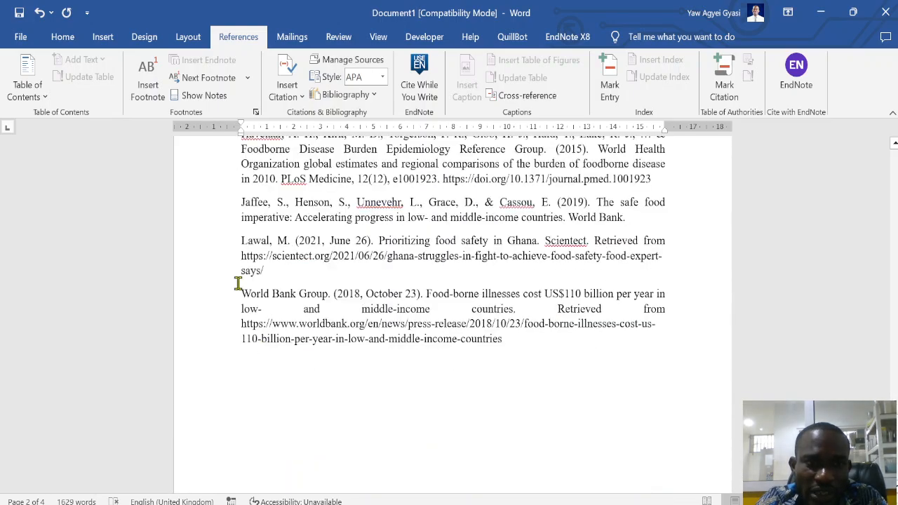
pyautogui.scroll(3, 243, 256)
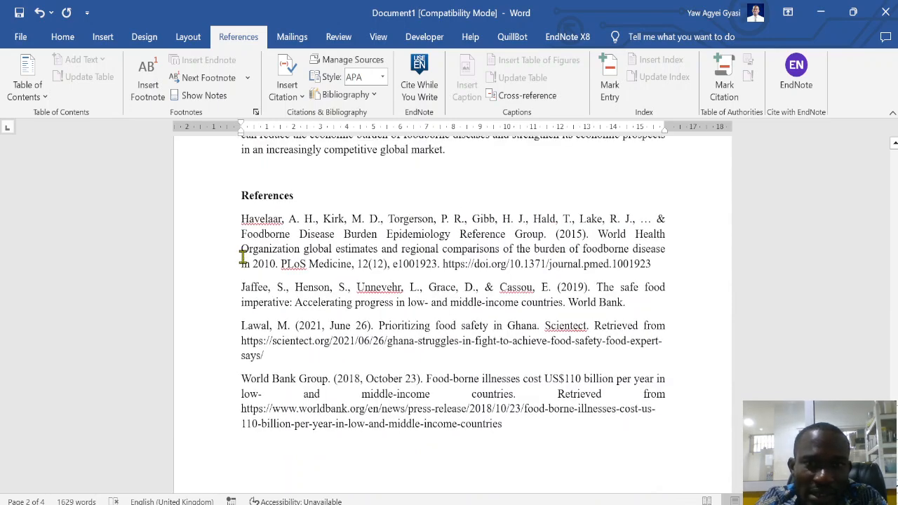
pyautogui.moveTo(241, 220); pyautogui.dragTo(650, 266)
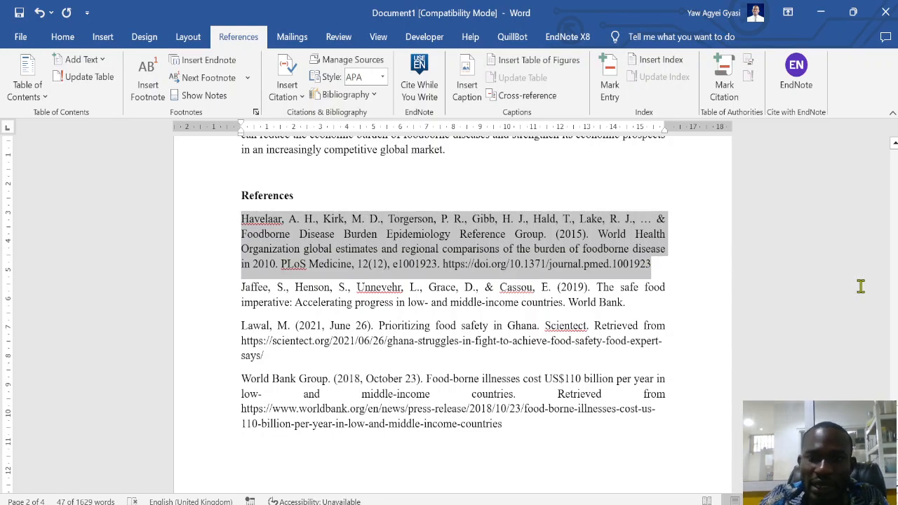
pyautogui.press('Delete')
pyautogui.scroll(10, 344, 216)
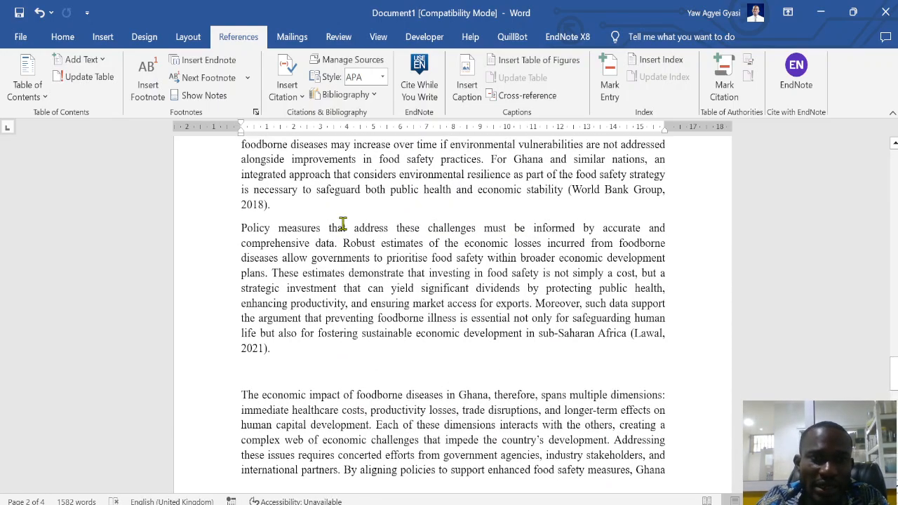
pyautogui.scroll(-4, 344, 225)
pyautogui.hotkey('ctrl', 'z')
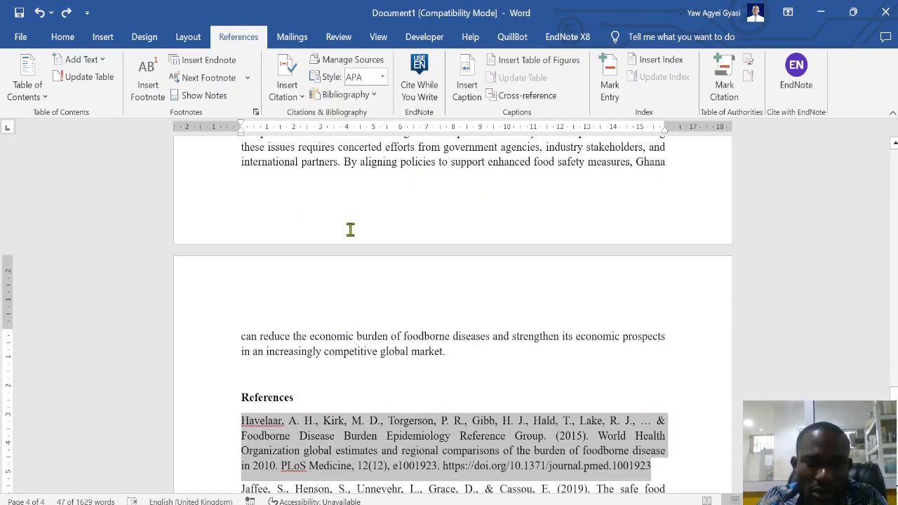
# Step: Paste the first reference entry, on World Health Organization global estimates of foodborne disease, as the text of footnote 1 on page 1
pyautogui.scroll(4, 387, 278)
pyautogui.scroll(10, 388, 278)
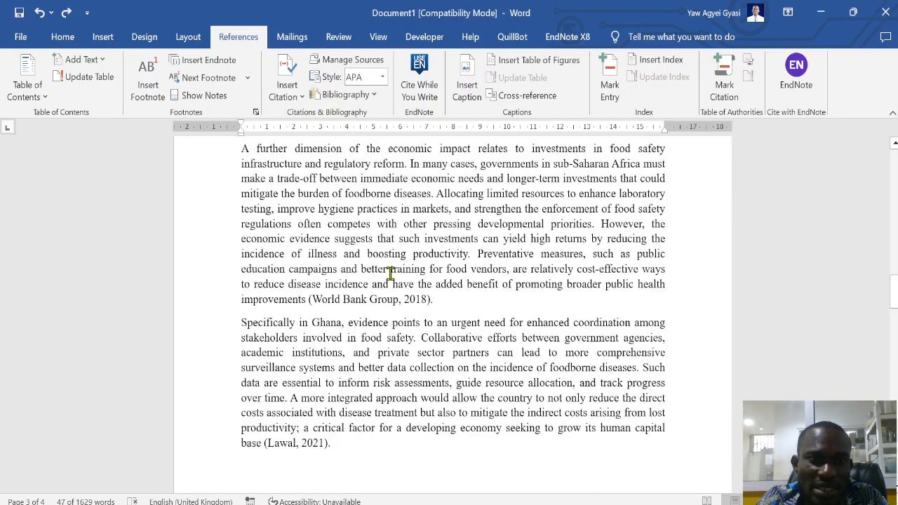
pyautogui.scroll(10, 388, 273)
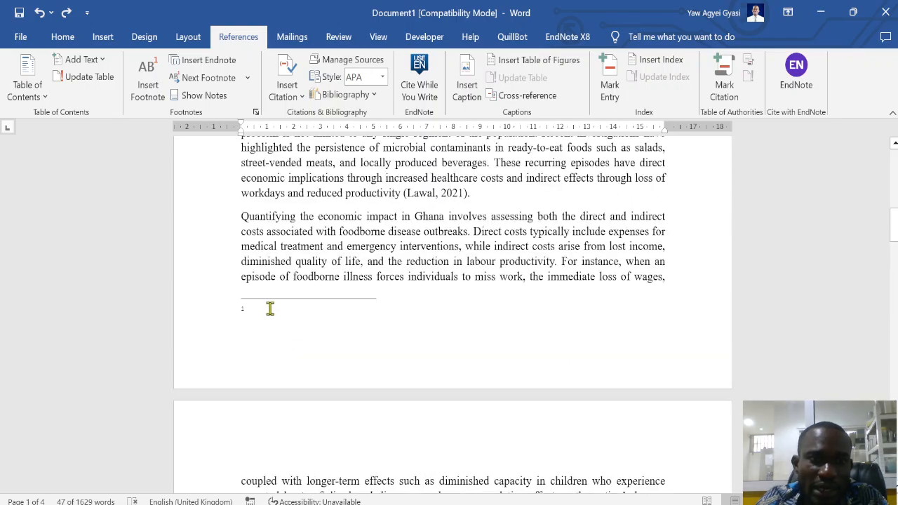
pyautogui.click(266, 306)
pyautogui.click(63, 36)
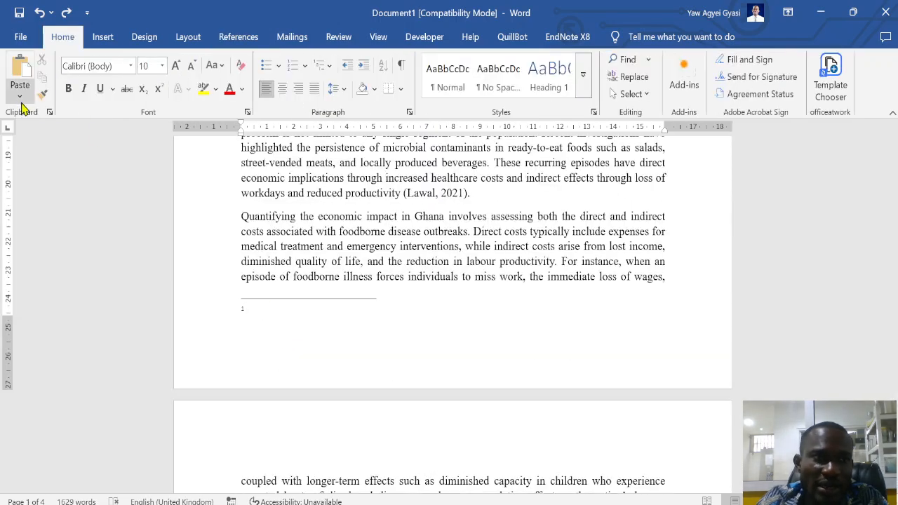
pyautogui.write('Havelaar, A. H., Kirk, M. D., Torgerson, P. R., Gibb, H. J., Hald, T., Lake, R. J., ... & Foodborne Disease Burden Epidemiology Reference Group. (2015). World Health Organization global estimates and regional comparisons of the burden of foodborne disease in 2010. PLoS Medicine, 12(12), e1001923. https://doi.org/10.1371/journal.pmed.1001923')
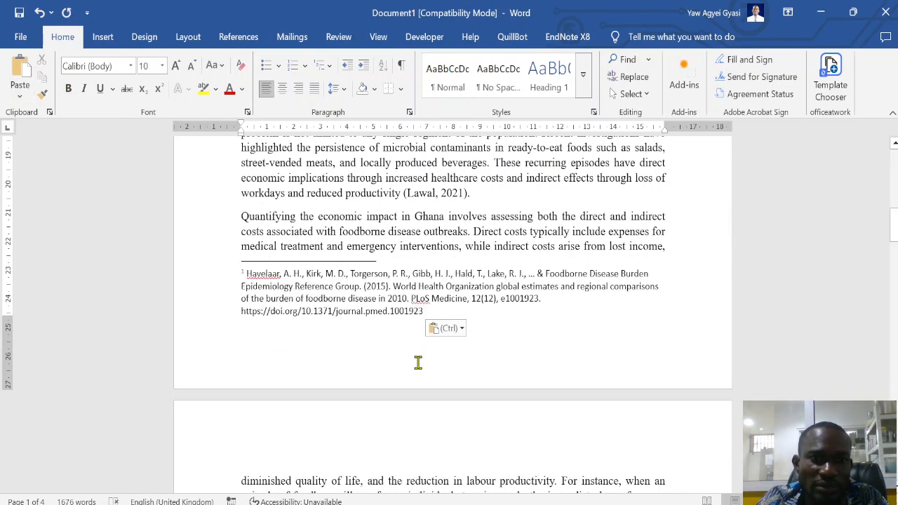
# Step: Replace the "(WHO, 2015)" citation in the second paragraph with a copy of the first paragraph's footnote reference mark
pyautogui.scroll(2, 577, 317)
pyautogui.scroll(5, 569, 309)
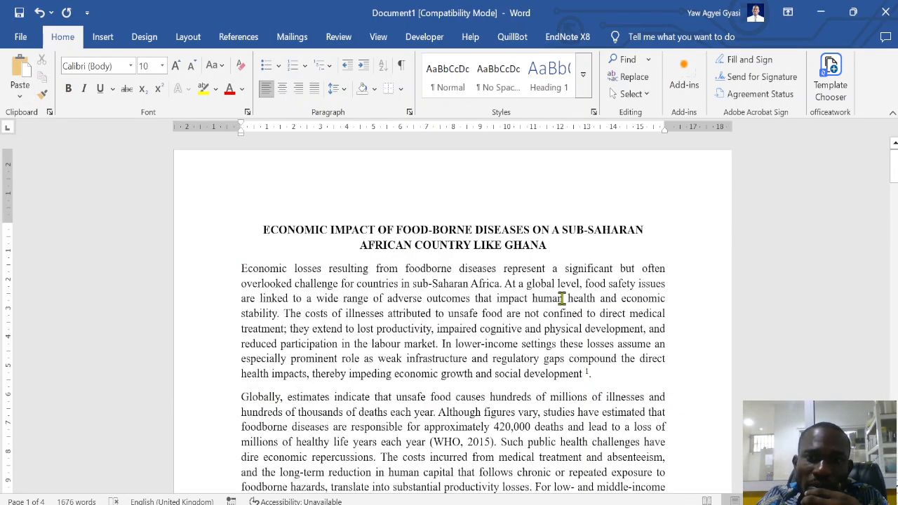
pyautogui.click(587, 373)
pyautogui.scroll(-4, 629, 414)
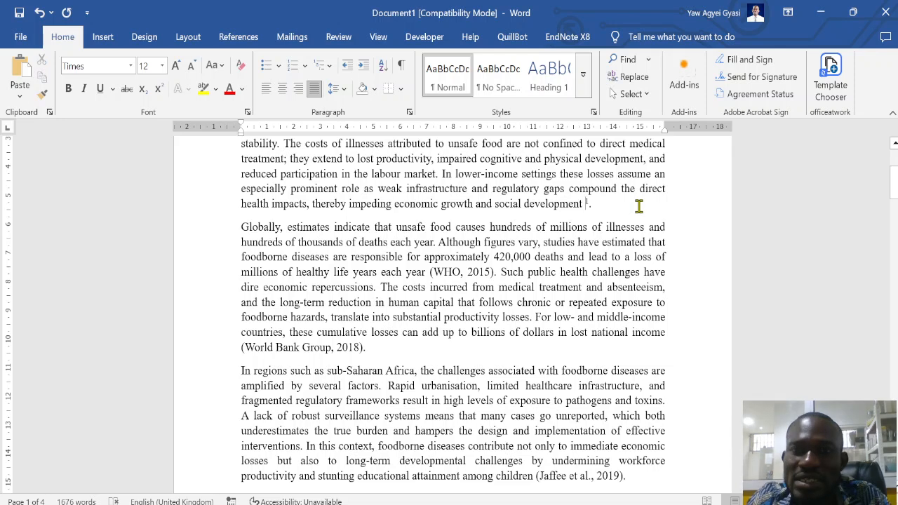
pyautogui.hotkey('shift', 'Left')
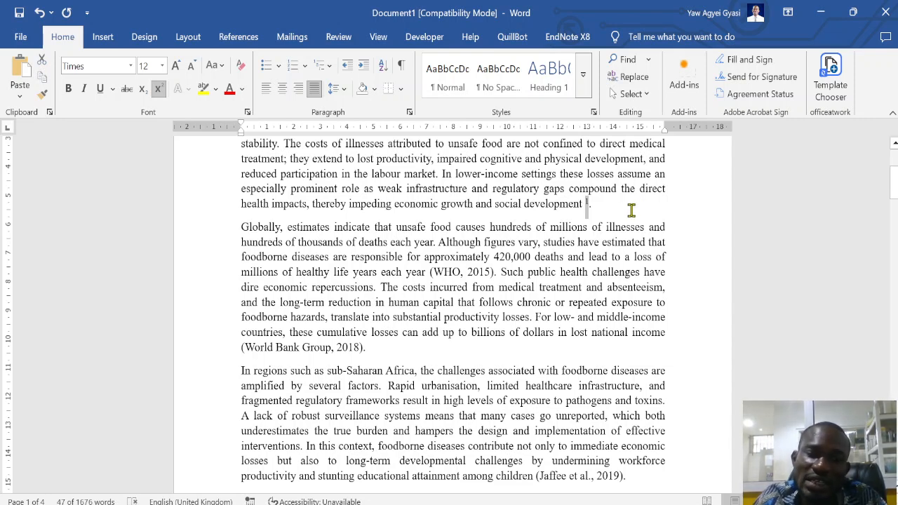
pyautogui.moveTo(430, 272); pyautogui.dragTo(475, 273)
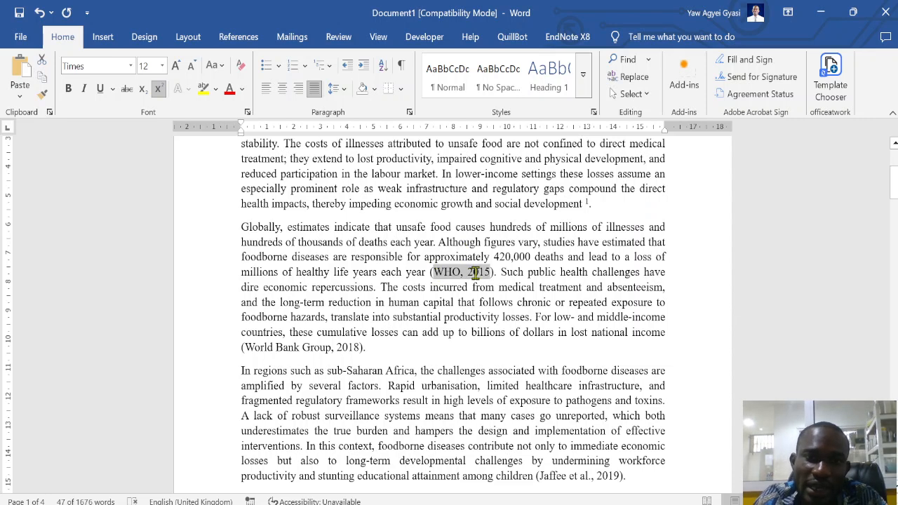
pyautogui.press('BackSpace')
pyautogui.press('BackSpace')
pyautogui.press('BackSpace')
pyautogui.press('Delete')
pyautogui.press('Delete')
pyautogui.write('².')
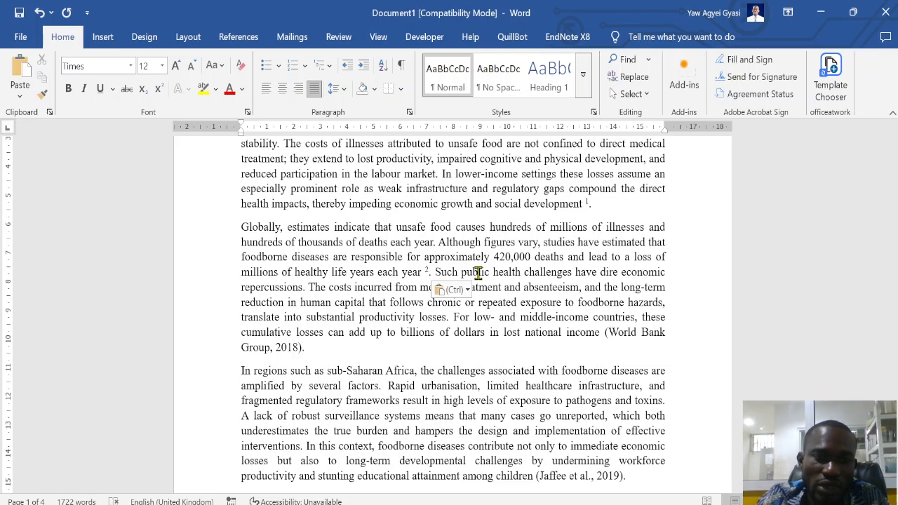
# Step: Replace the pasted footnote mark in the second paragraph with a superscript 1 placed directly after "each year", without a space
pyautogui.write('1')
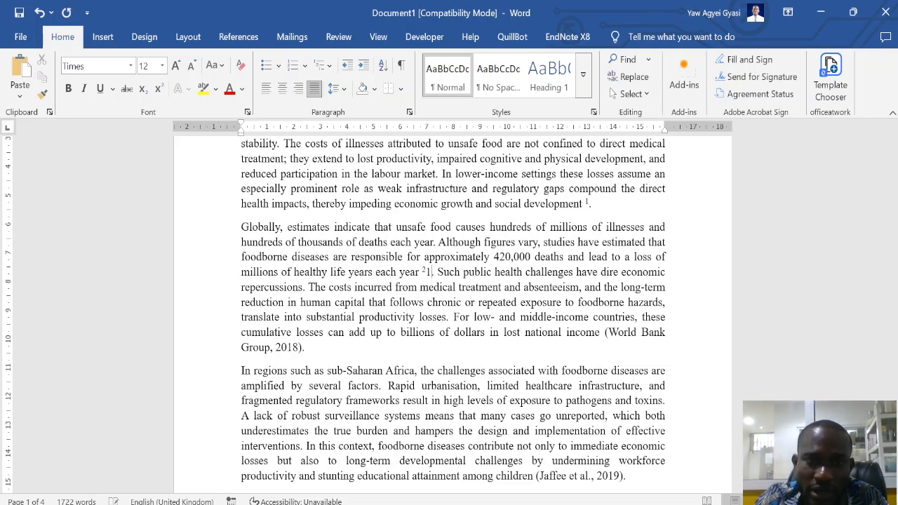
pyautogui.press('Delete')
pyautogui.write('1')
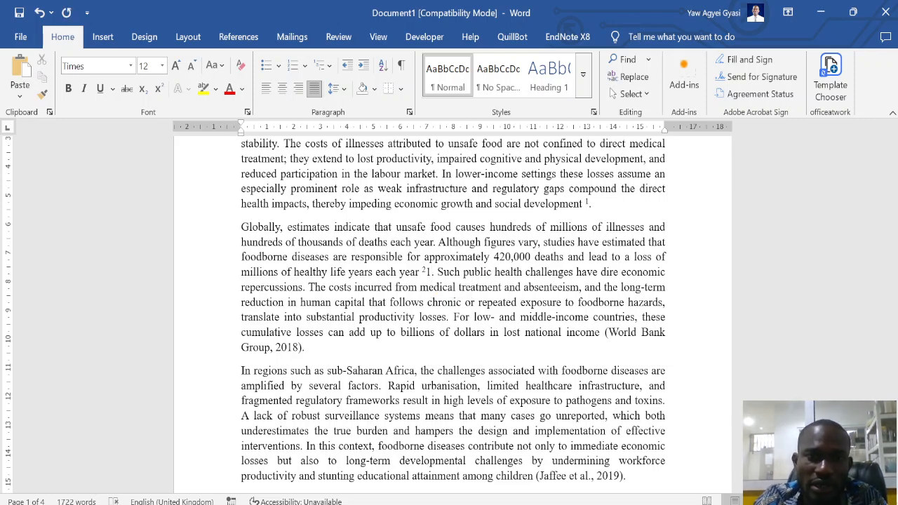
pyautogui.press('BackSpace')
pyautogui.press('BackSpace')
pyautogui.hotkey('shift', 'Right')
pyautogui.hotkey('ctrl', 'shift', '=')
pyautogui.press('Left')
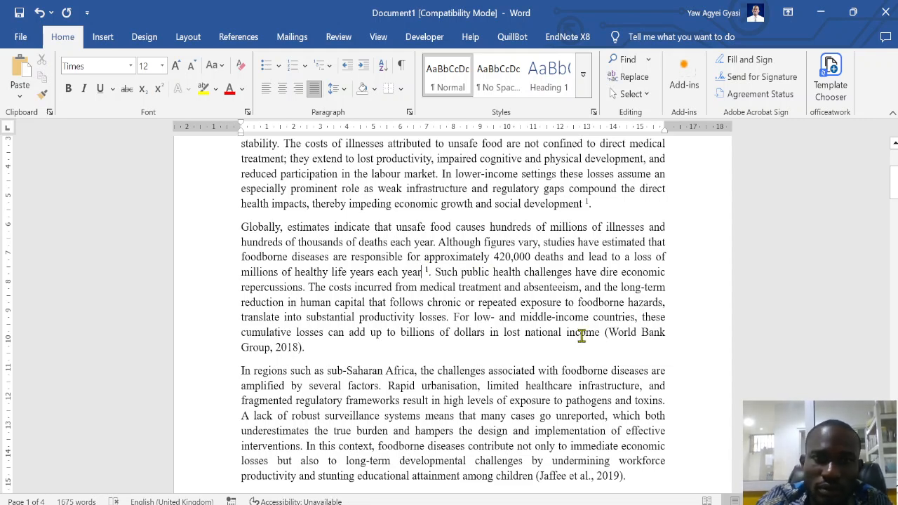
pyautogui.press('BackSpace')
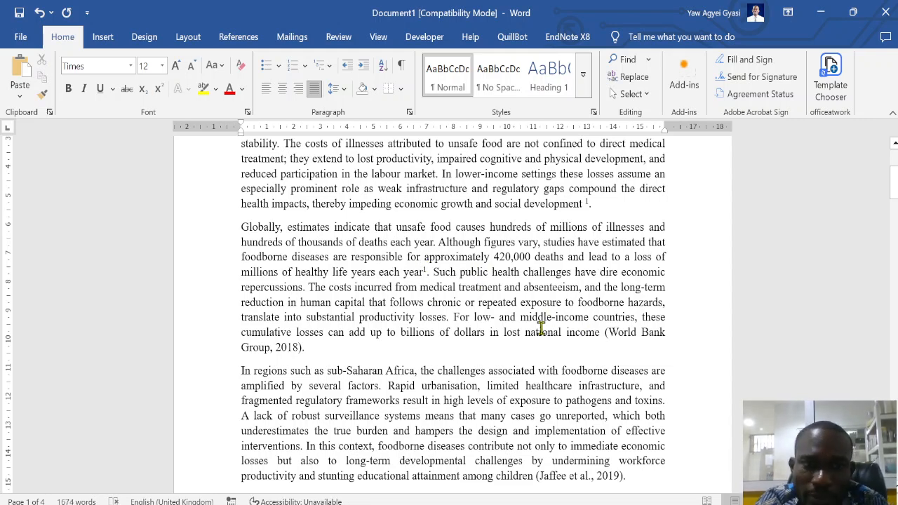
# Step: Replace the "(World Bank Group, 2018)" citation at the end of the second paragraph with a footnote
pyautogui.moveTo(605, 336); pyautogui.dragTo(306, 347)
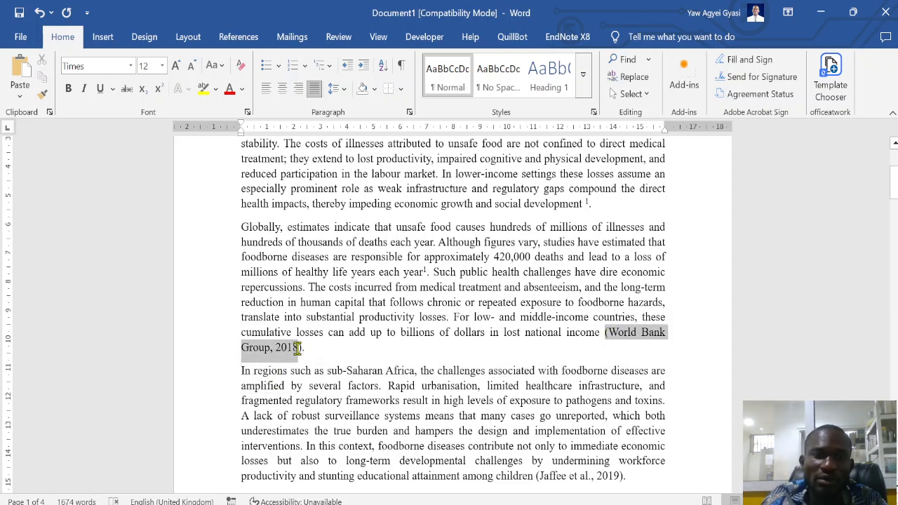
pyautogui.press('Delete')
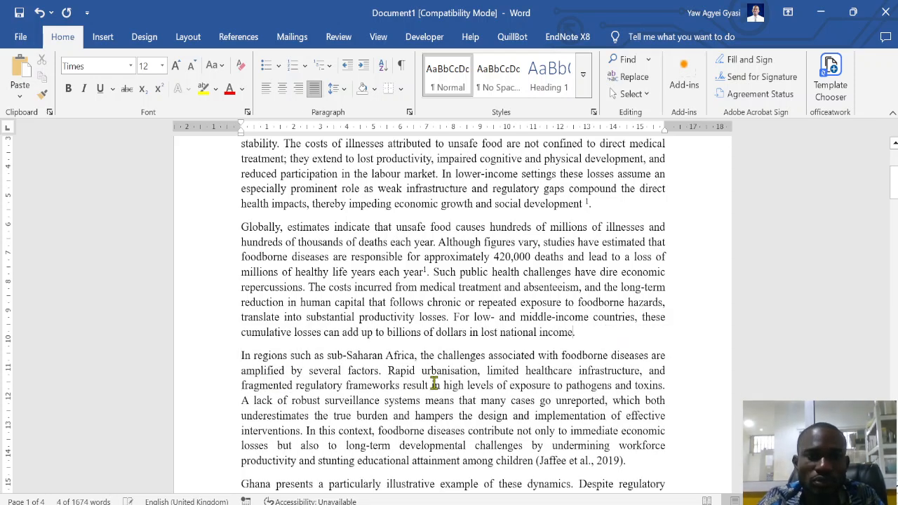
pyautogui.hotkey('ctrl', 'alt', 'f')
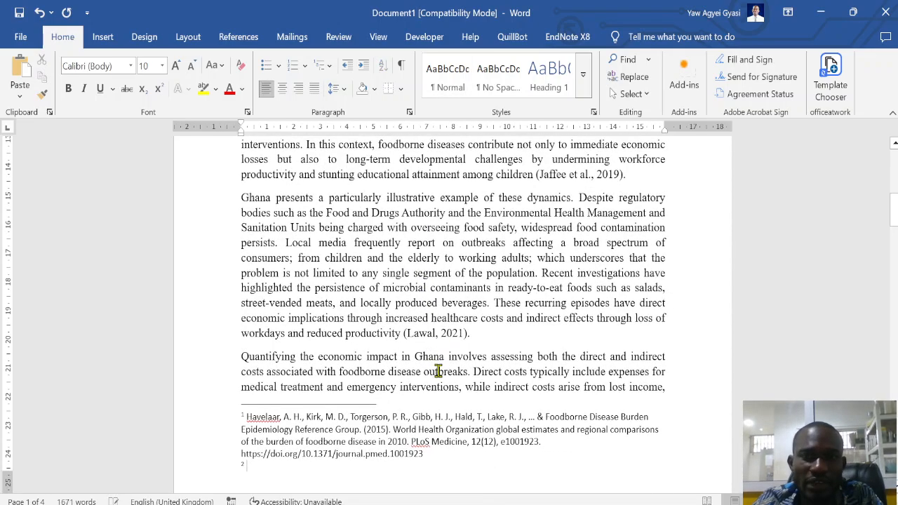
# Step: Copy the World Bank Group (2018) entry from the References list and paste it as the text of footnote 2
pyautogui.scroll(-4, 459, 309)
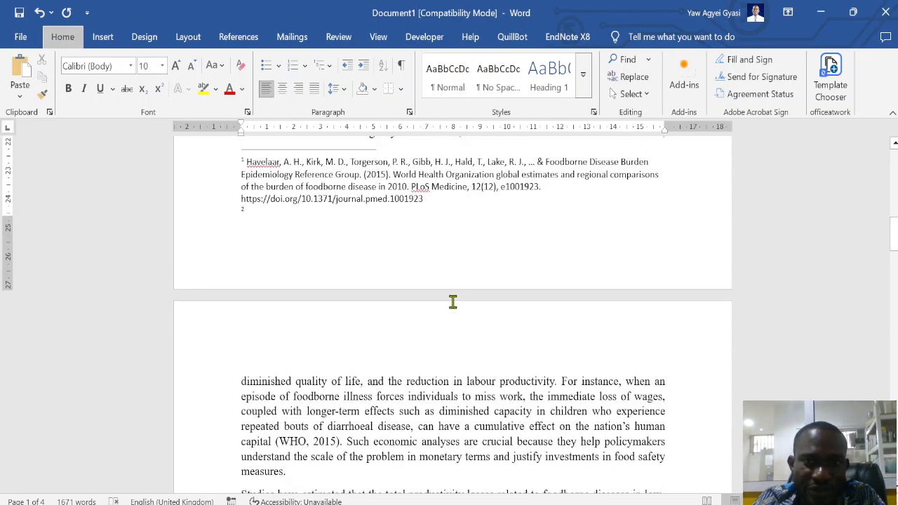
pyautogui.scroll(-20, 449, 305)
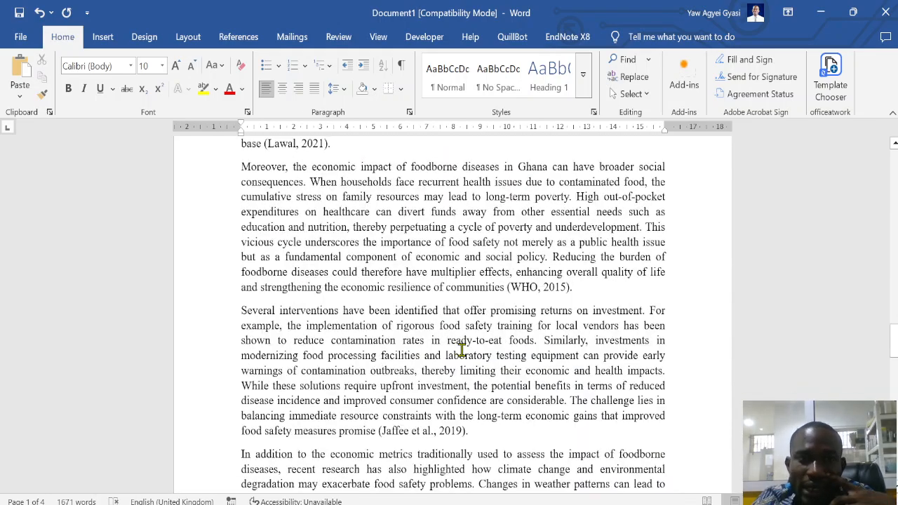
pyautogui.scroll(-10, 372, 337)
pyautogui.scroll(4, 281, 295)
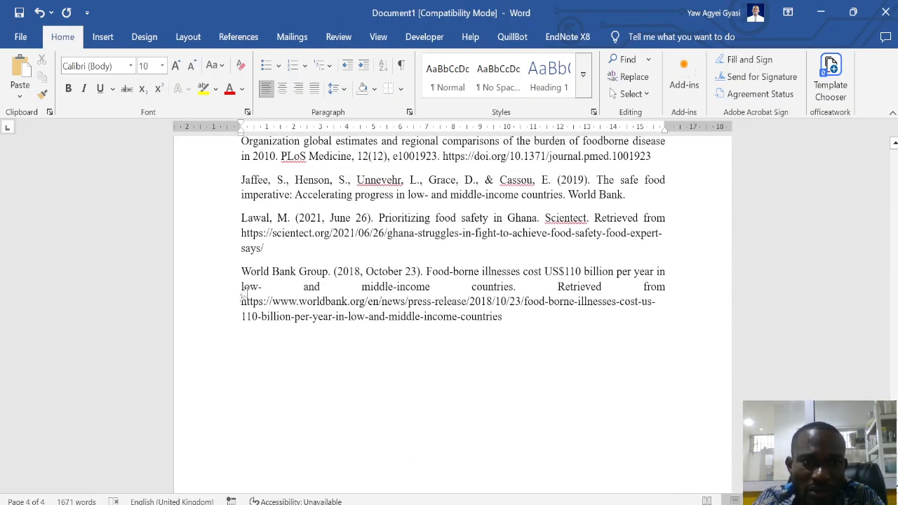
pyautogui.tripleClick(244, 294)
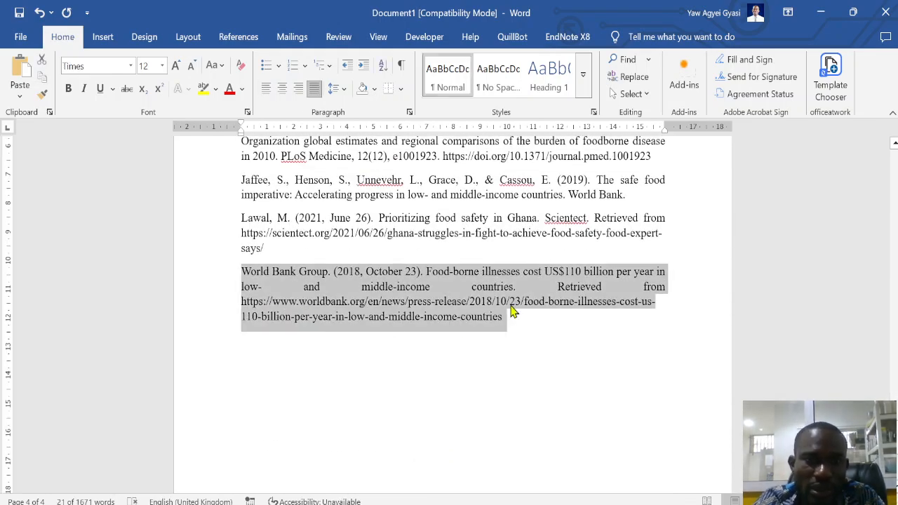
pyautogui.scroll(20, 512, 312)
pyautogui.scroll(-15, 384, 316)
pyautogui.scroll(2, 309, 281)
pyautogui.click(293, 257)
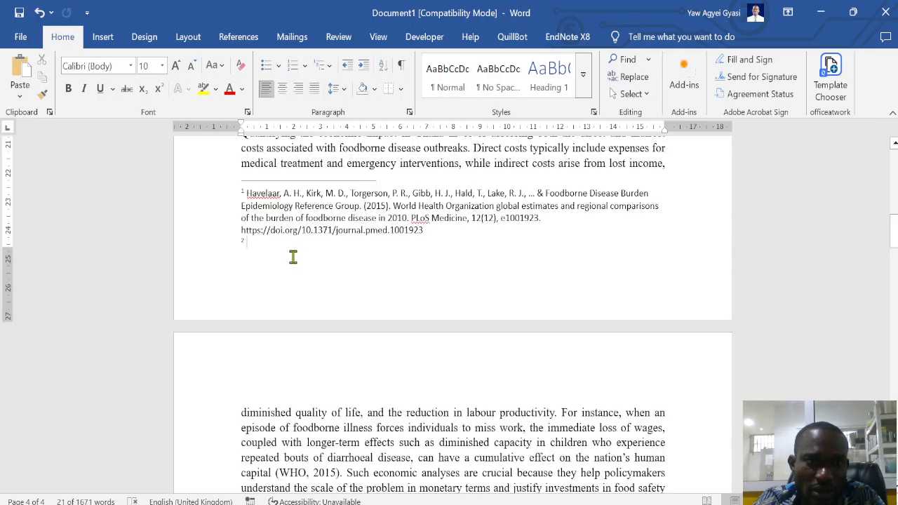
pyautogui.write('World Bank Group. (2018, October 23). Food-borne illnesses cost US$110 billion per year in low- and middle-income countries. Retrieved from https://www.worldbank.org/en/news/press-release/2018/10/23/food-borne-illnesses-cost-us-110-billion-per-year-in-low-and-middle-income-countries')
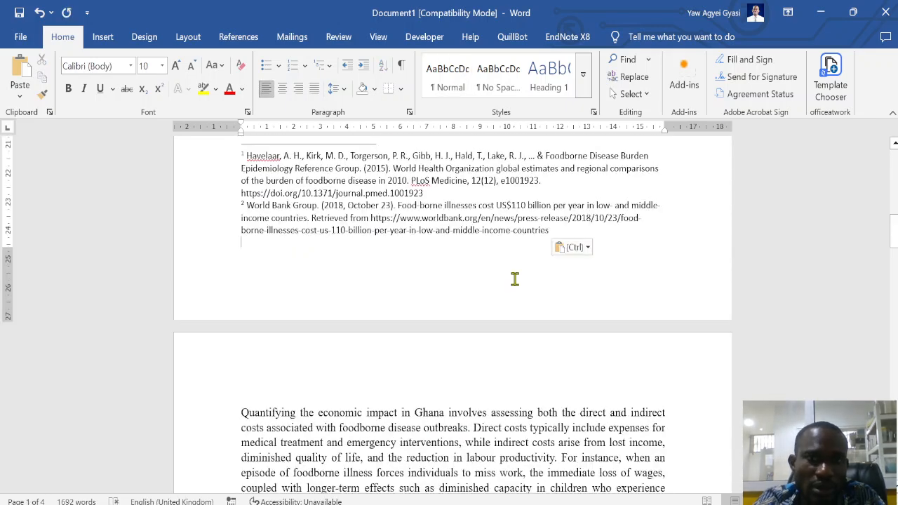
# Step: Replace the 2019 author citation at the end of the third paragraph, after "among children", with a footnote
pyautogui.scroll(15, 515, 280)
pyautogui.scroll(-3, 537, 340)
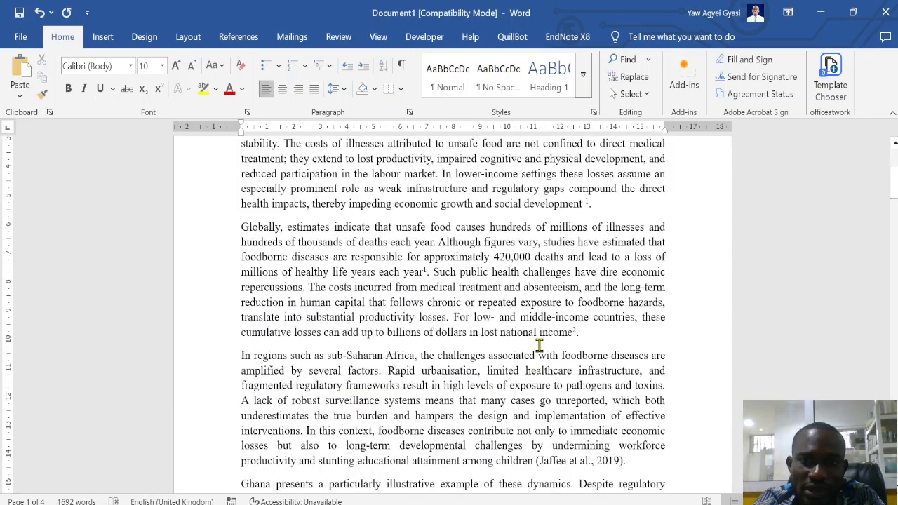
pyautogui.scroll(-4, 573, 338)
pyautogui.click(538, 299)
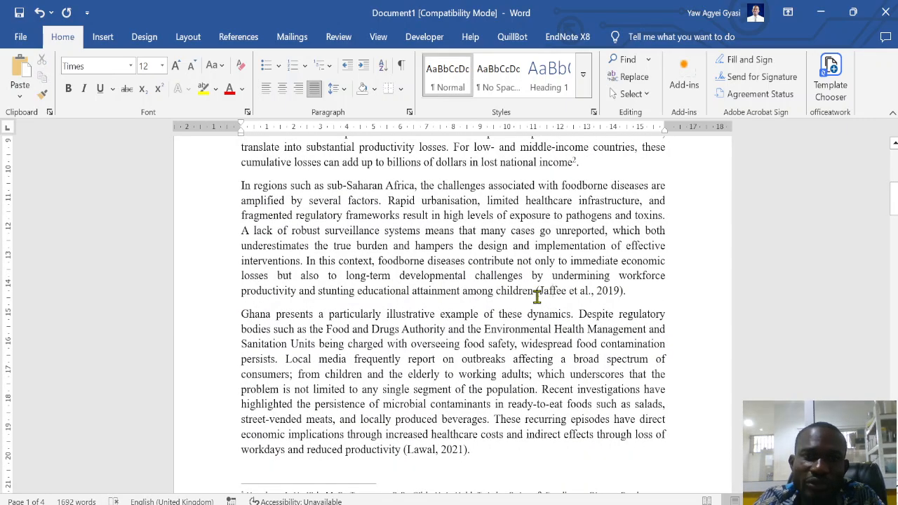
pyautogui.hotkey('shift', 'Right')
pyautogui.hotkey('shift', 'Right')
pyautogui.hotkey('shift', 'Right')
pyautogui.hotkey('shift', 'Right')
pyautogui.hotkey('shift', 'Right')
pyautogui.hotkey('shift', 'Right')
pyautogui.hotkey('shift', 'Right')
pyautogui.hotkey('shift', 'Right')
pyautogui.hotkey('shift', 'Right')
pyautogui.hotkey('shift', 'Right')
pyautogui.hotkey('shift', 'Right')
pyautogui.hotkey('shift', 'Right')
pyautogui.hotkey('shift', 'Right')
pyautogui.hotkey('shift', 'Right')
pyautogui.hotkey('shift', 'Right')
pyautogui.hotkey('shift', 'Right')
pyautogui.hotkey('shift', 'Right')
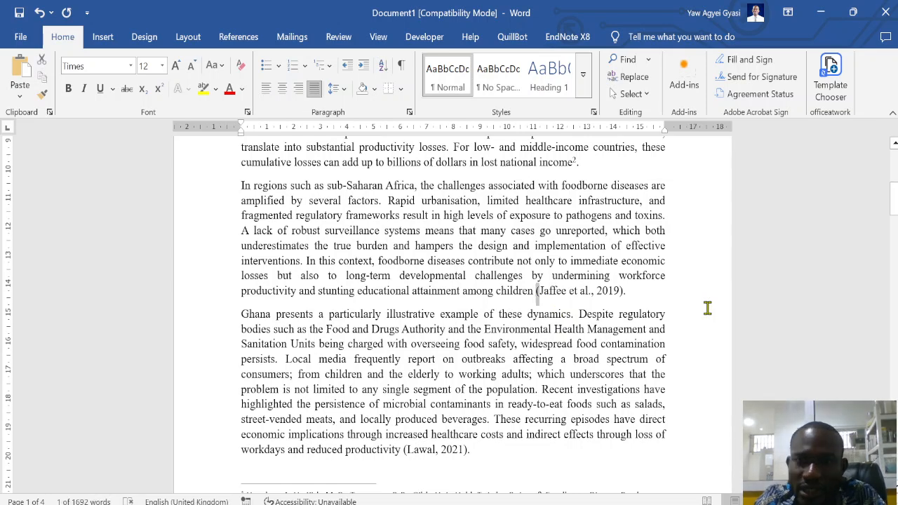
pyautogui.hotkey('shift', 'Right')
pyautogui.hotkey('shift', 'Right')
pyautogui.hotkey('shift', 'Right')
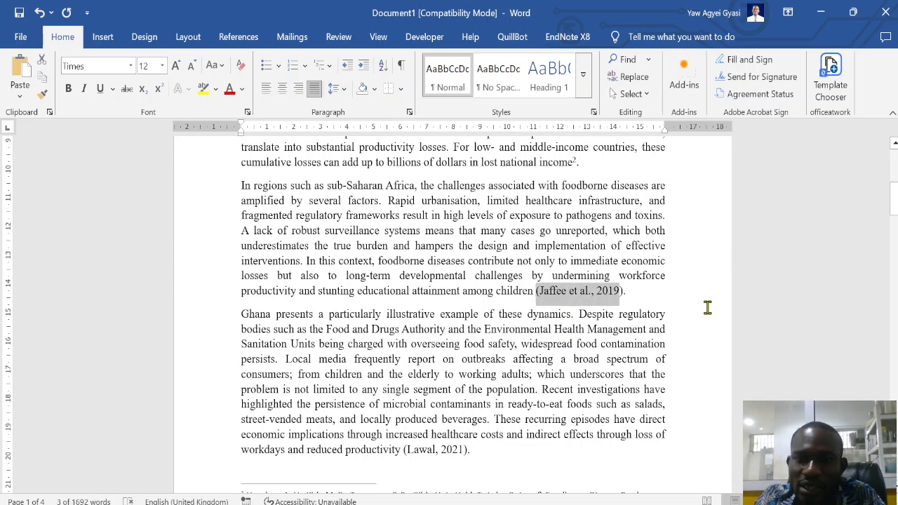
pyautogui.press('Delete')
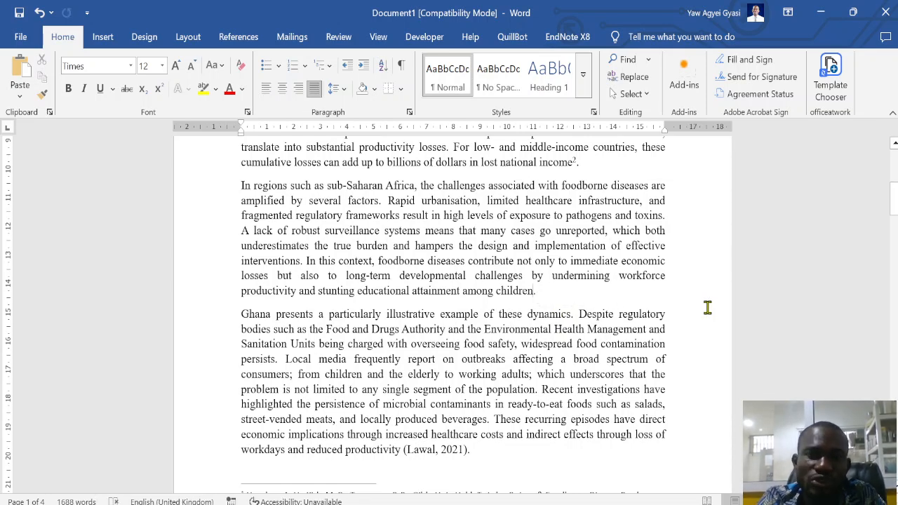
pyautogui.hotkey('ctrl', 'alt', 'f')
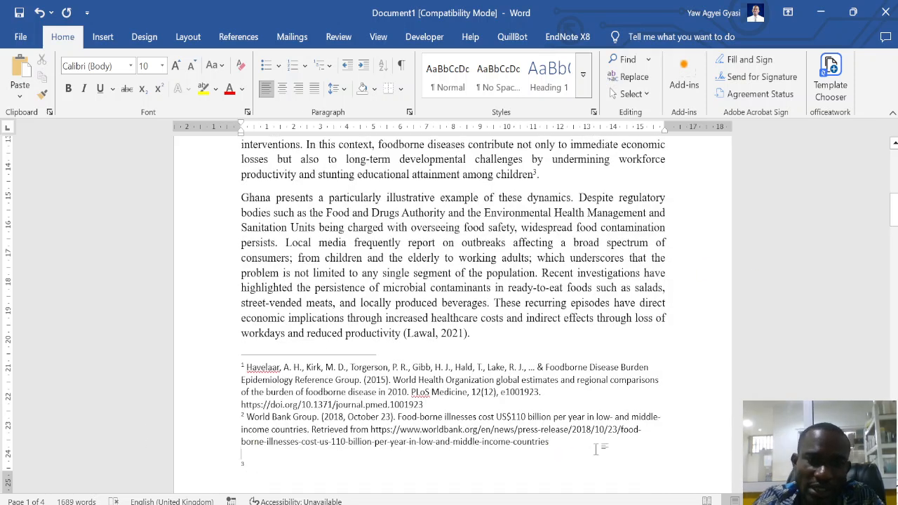
# Step: Remove the empty line below the text of footnote 2 and place the cursor in footnote 3
pyautogui.press('BackSpace')
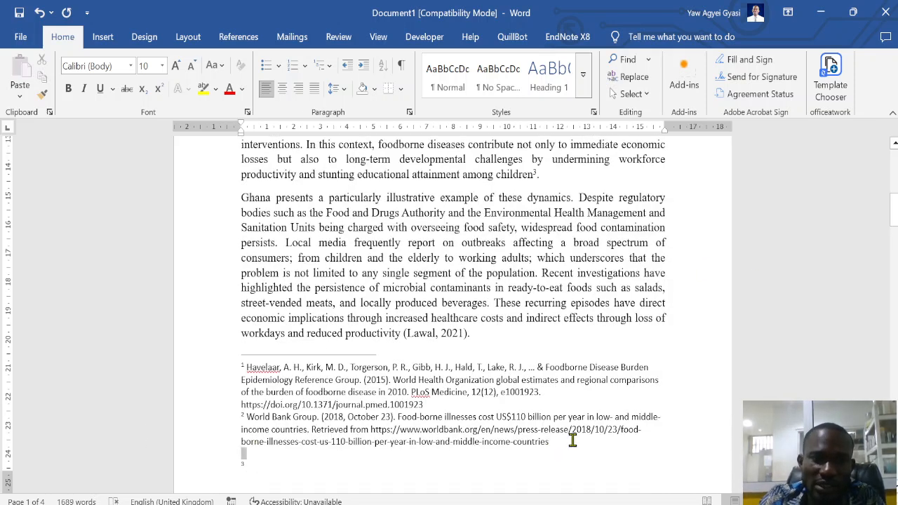
pyautogui.press('BackSpace')
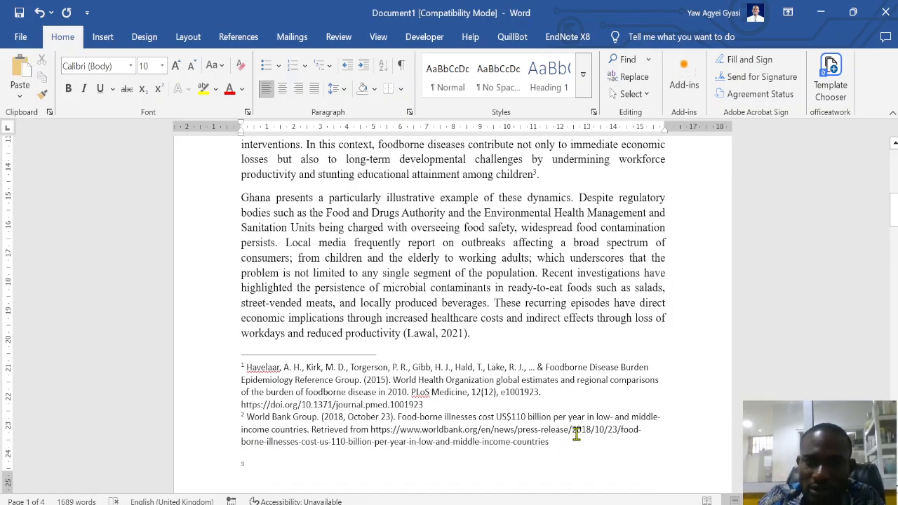
pyautogui.click(346, 480)
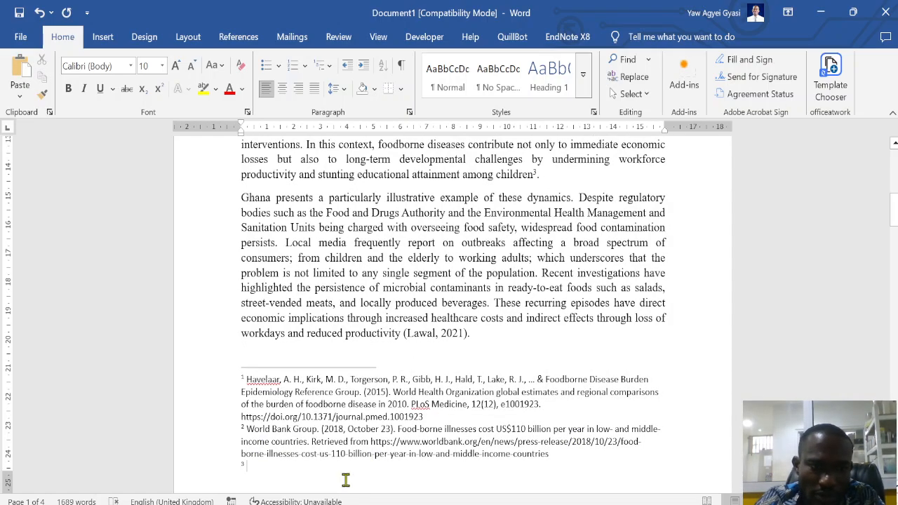
# Step: Copy the 2019 reference entry "The safe food imperative" from the References list and paste it as the text of footnote 3
pyautogui.scroll(-20, 354, 329)
pyautogui.scroll(6, 361, 336)
pyautogui.moveTo(228, 300); pyautogui.dragTo(612, 319)
pyautogui.hotkey('shift', 'Left')
pyautogui.hotkey('ctrl', 'c')
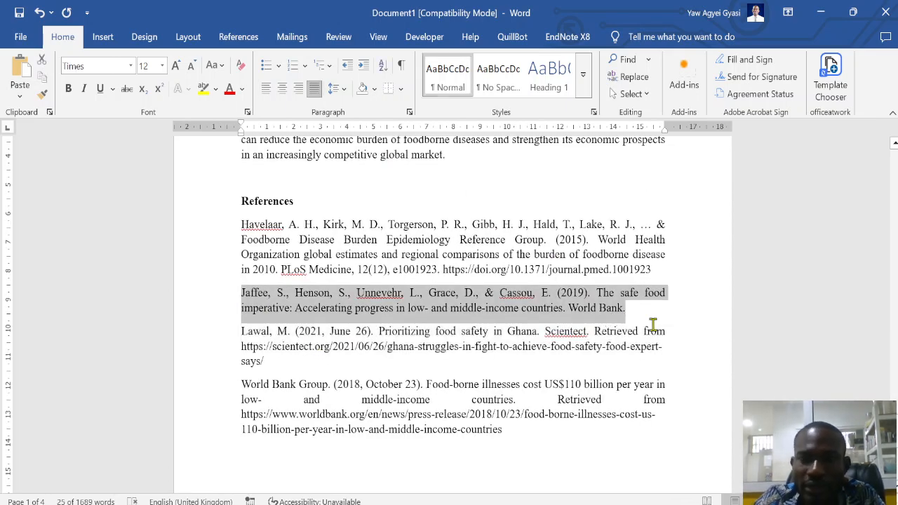
pyautogui.scroll(15, 349, 252)
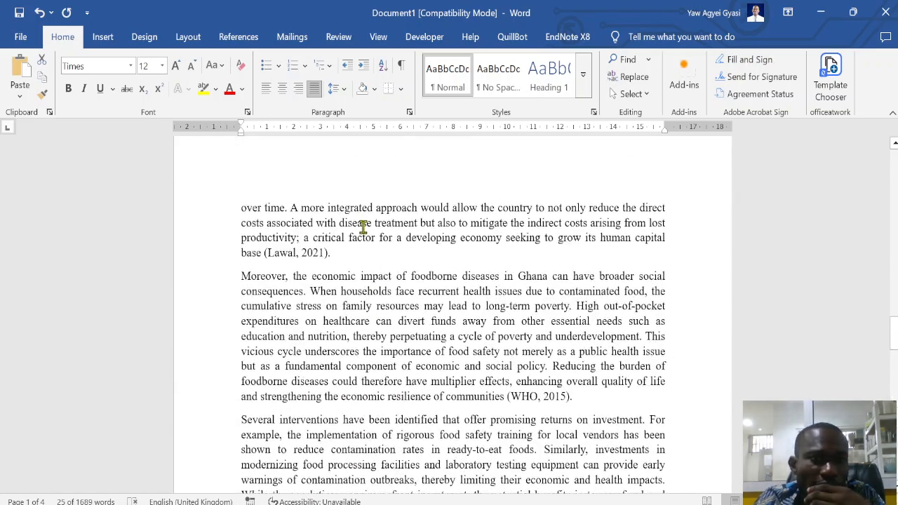
pyautogui.scroll(-5, 312, 333)
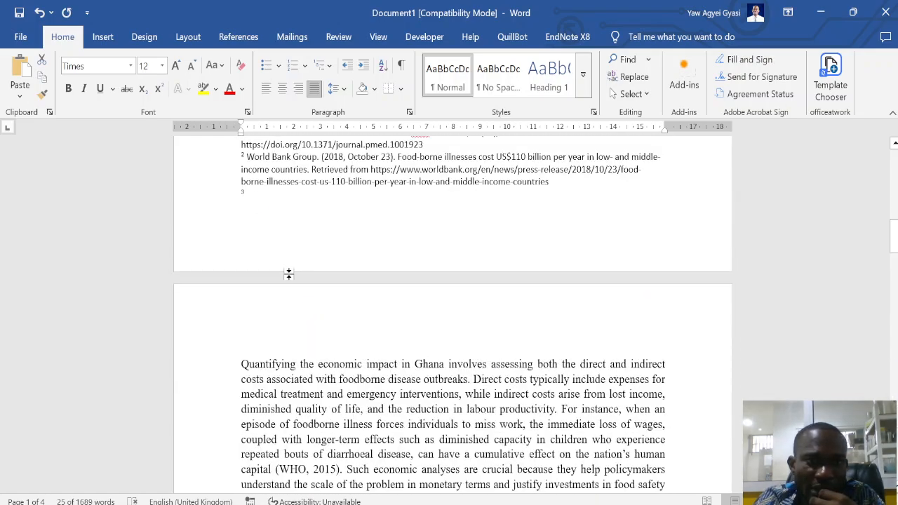
pyautogui.click(255, 193)
pyautogui.click(20, 91)
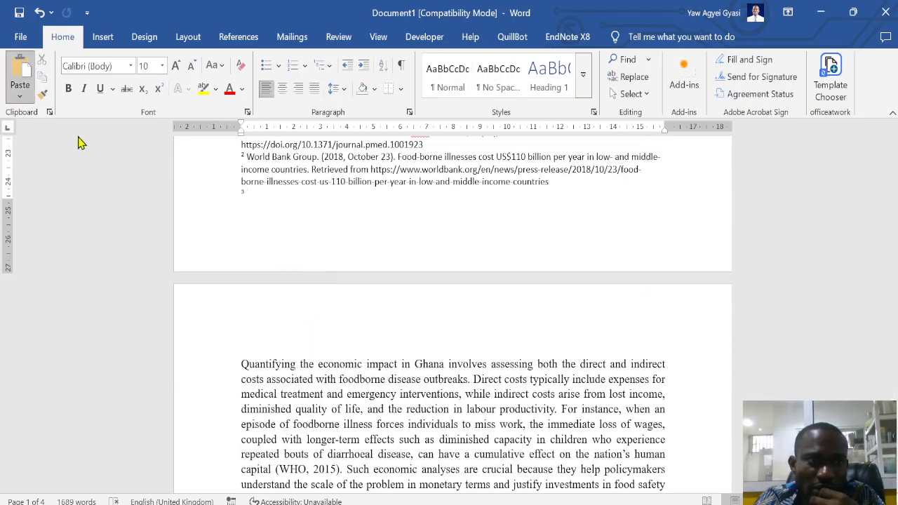
# Step: Replace the 2021 author citation at the end of the fourth paragraph, after "reduced productivity", with a footnote
pyautogui.scroll(6, 435, 225)
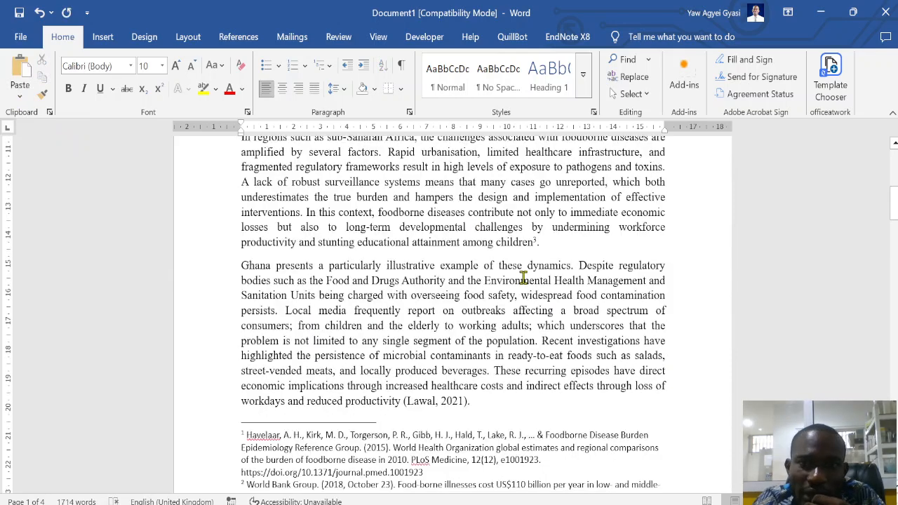
pyautogui.click(423, 401)
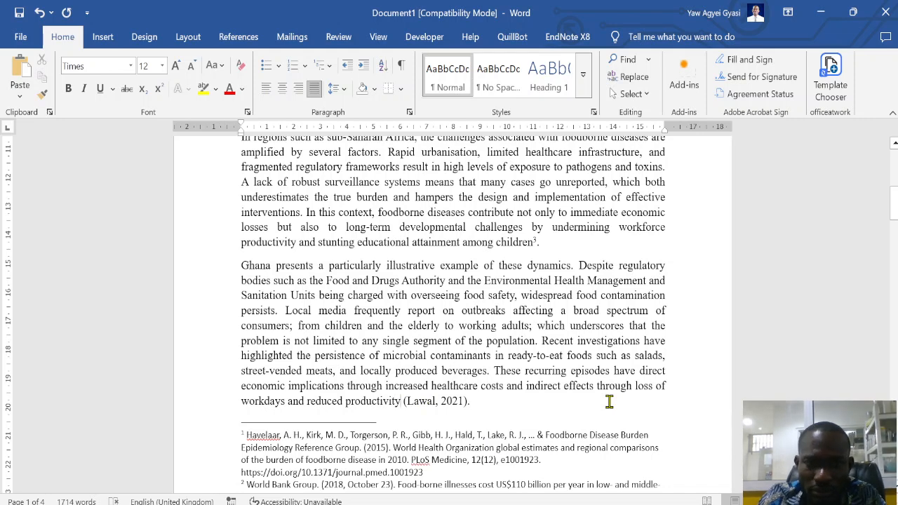
pyautogui.hotkey('shift', 'Right')
pyautogui.hotkey('shift', 'Right')
pyautogui.hotkey('shift', 'Right')
pyautogui.hotkey('shift', 'Right')
pyautogui.hotkey('shift', 'Right')
pyautogui.hotkey('shift', 'Right')
pyautogui.hotkey('shift', 'Right')
pyautogui.hotkey('shift', 'Right')
pyautogui.hotkey('shift', 'Right')
pyautogui.hotkey('shift', 'Right')
pyautogui.hotkey('shift', 'Right')
pyautogui.hotkey('shift', 'Right')
pyautogui.hotkey('shift', 'Right')
pyautogui.hotkey('shift', 'Right')
pyautogui.hotkey('shift', 'Left')
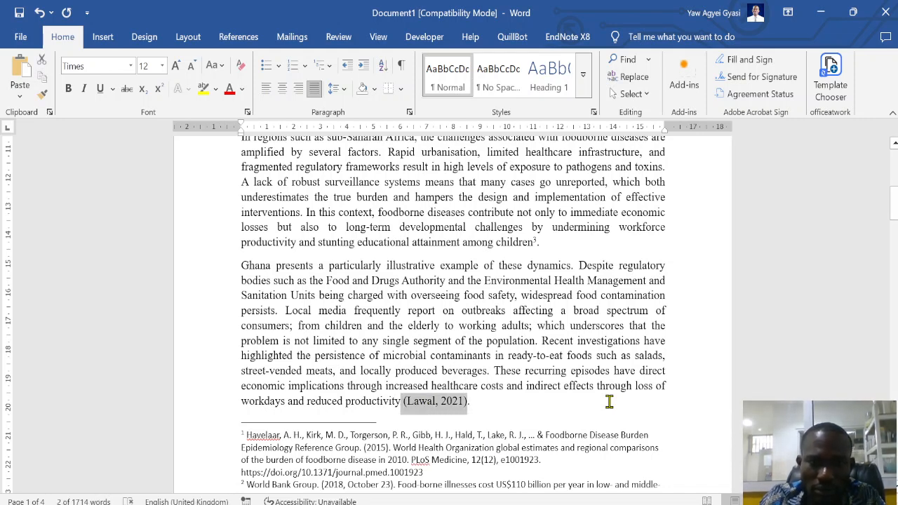
pyautogui.press('Delete')
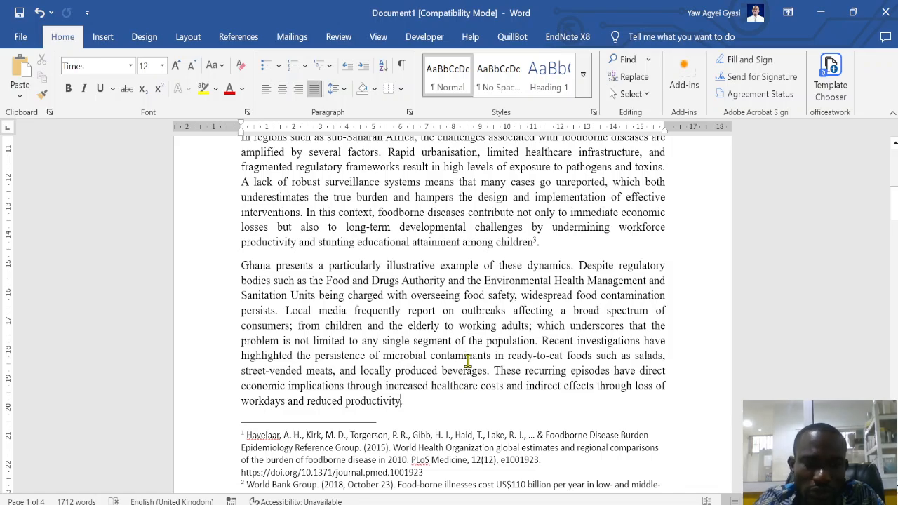
pyautogui.hotkey('ctrl', 'alt', 'f')
# Step: Copy the 2021 reference entry "Prioritizing food safety in Ghana" from the References list and paste it as the text of footnote 4
pyautogui.scroll(-4, 467, 360)
pyautogui.scroll(4, 468, 360)
pyautogui.scroll(-9, 439, 389)
pyautogui.scroll(-15, 398, 388)
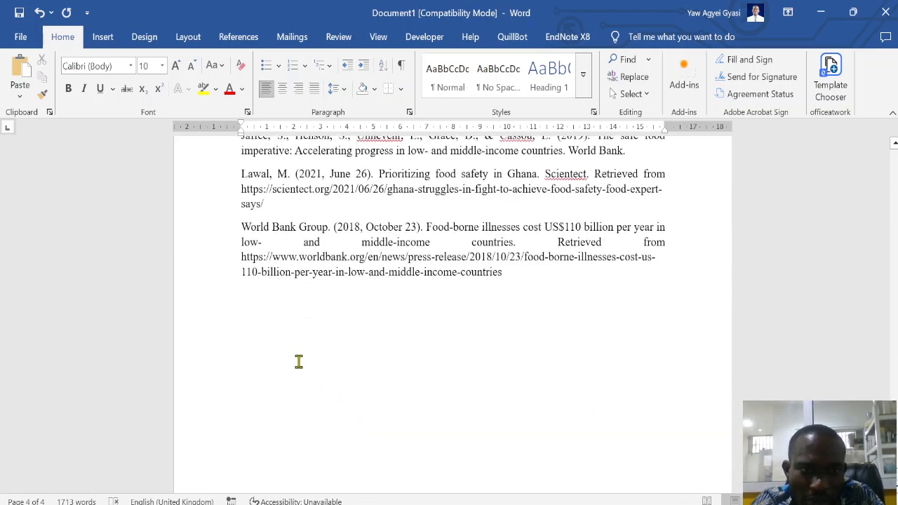
pyautogui.moveTo(225, 345); pyautogui.dragTo(232, 375)
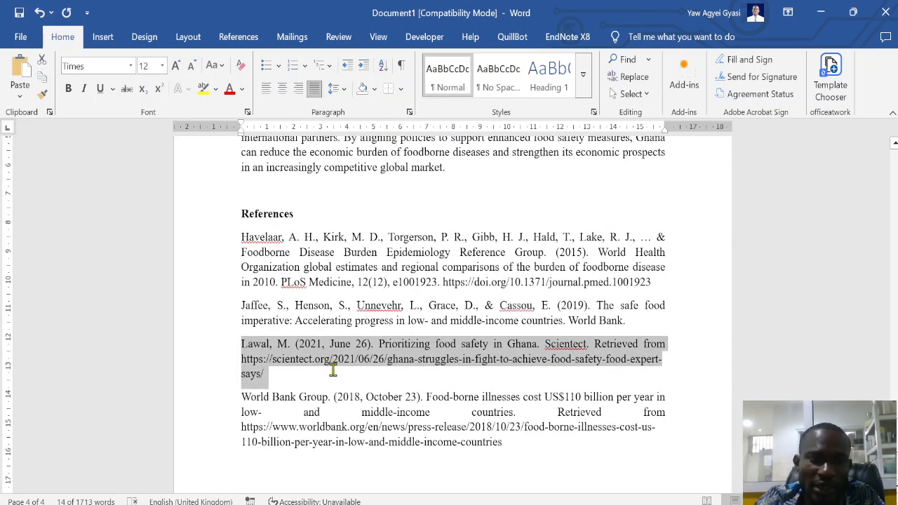
pyautogui.scroll(10, 312, 301)
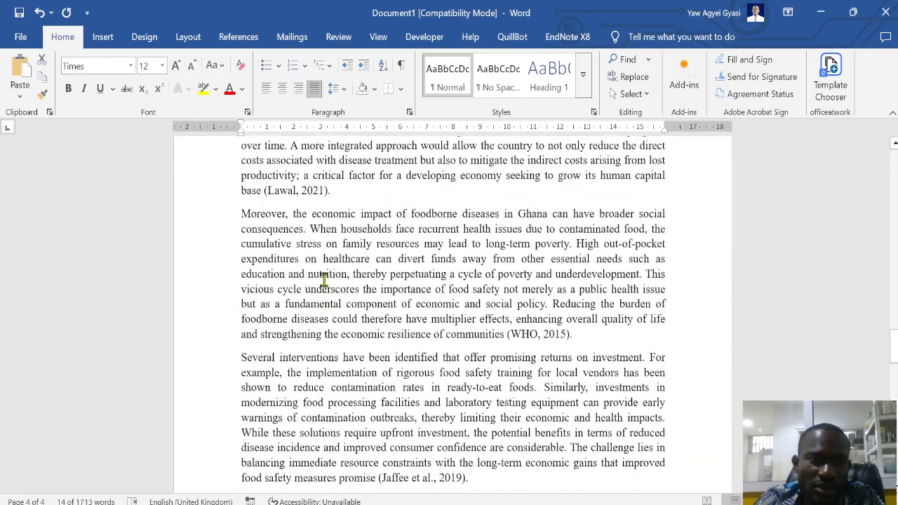
pyautogui.click(252, 415)
pyautogui.write('Lawal, M. (2021, June 26). Prioritizing food safety in Ghana. Scientect. Retrieved from https://scientect.org/2021/06/26/ghana-struggles-to-fight-to-achieve-food-safety-food-report-says/')
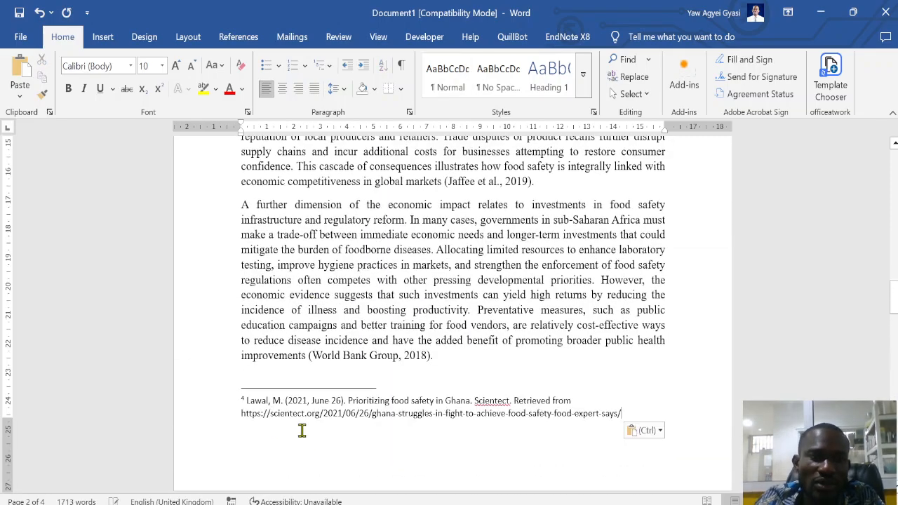
# Step: Set the document's footnote numbering to restart on each page
pyautogui.scroll(2, 543, 359)
pyautogui.scroll(12, 544, 359)
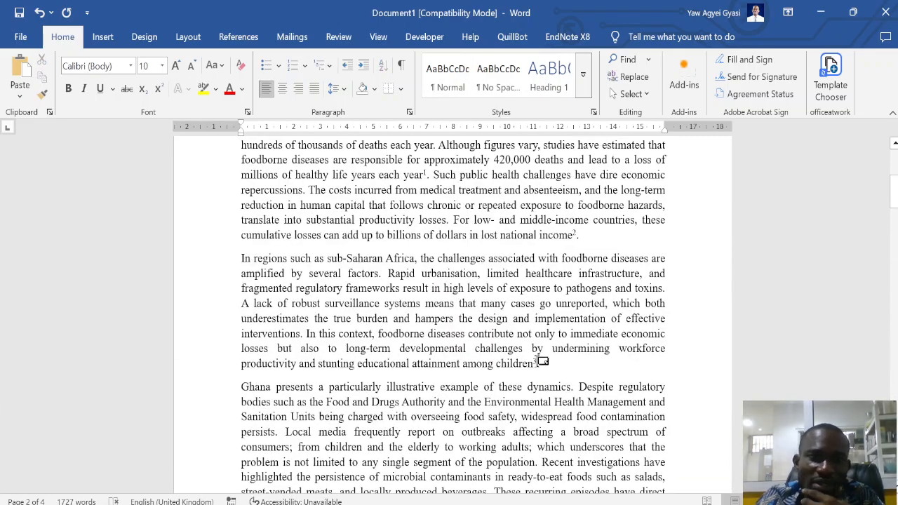
pyautogui.scroll(-12, 528, 368)
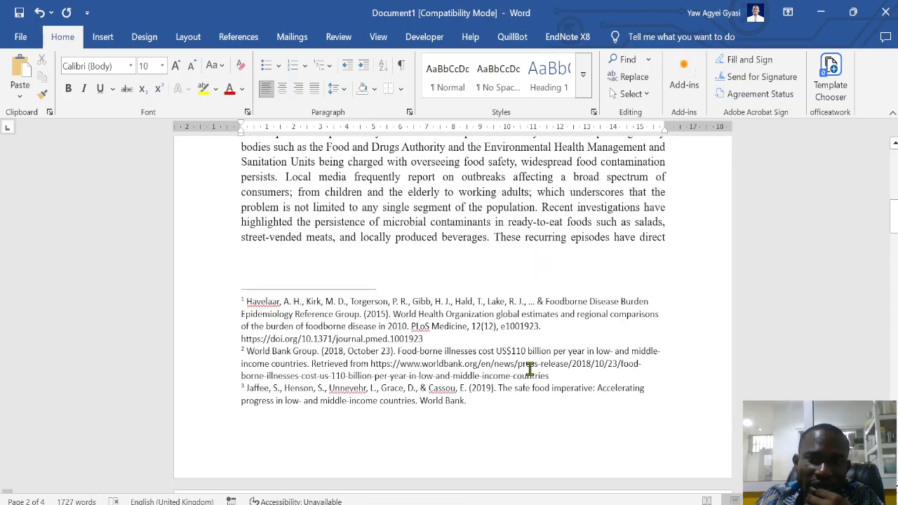
pyautogui.scroll(2, 578, 353)
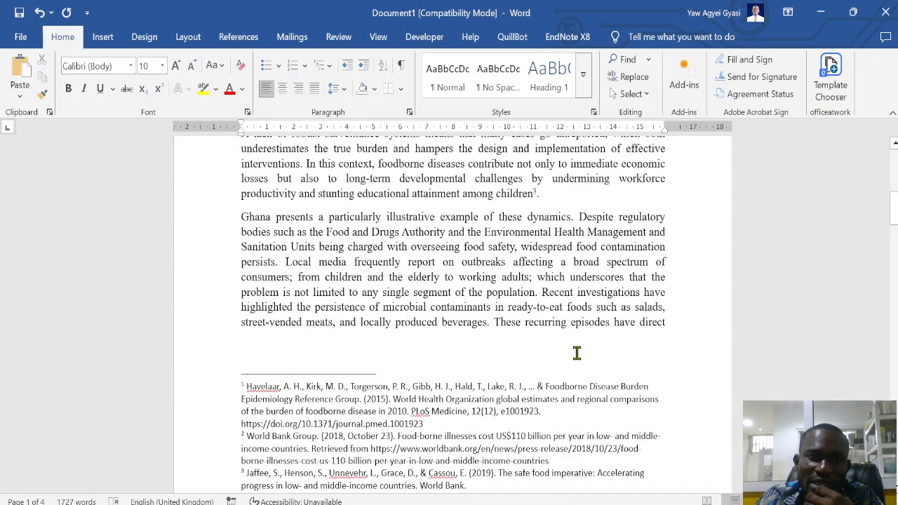
pyautogui.scroll(-10, 533, 344)
pyautogui.scroll(6, 558, 422)
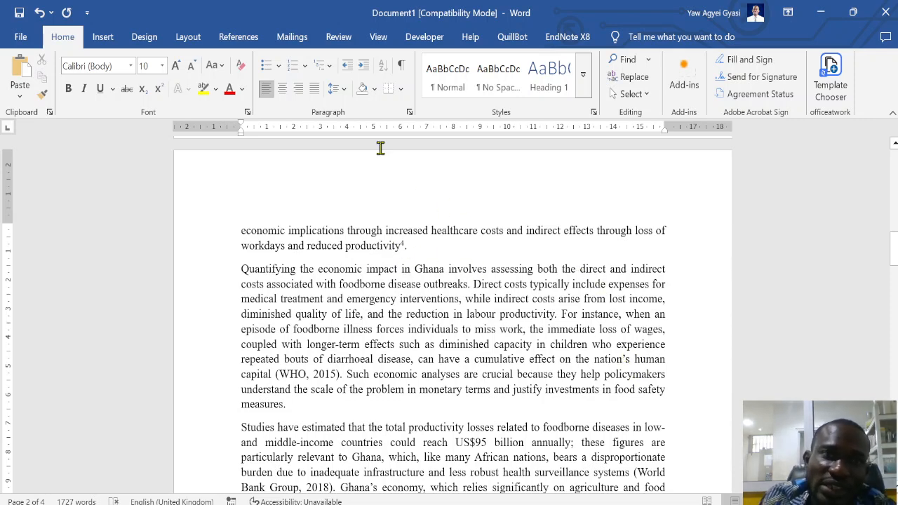
pyautogui.click(253, 38)
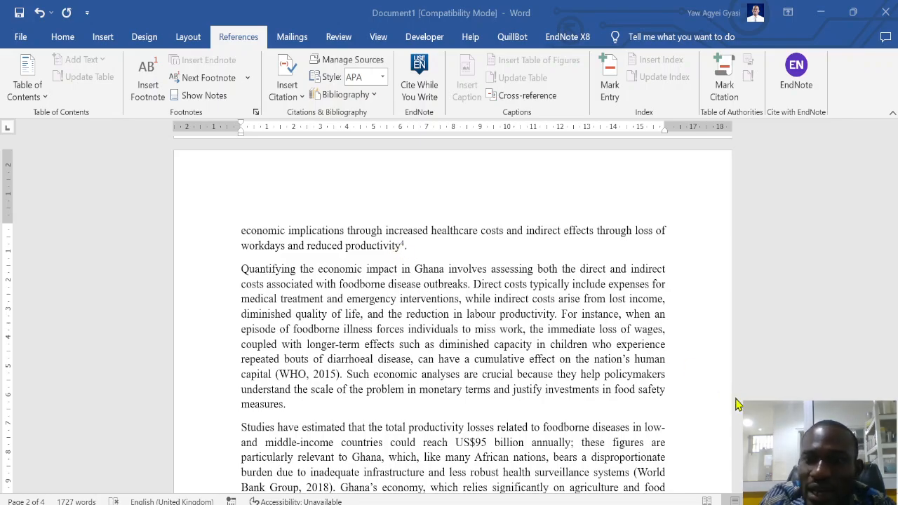
# Step: Examine the footnote numbers in the text and the notes at the foot of the first two pages
pyautogui.scroll(-10, 456, 280)
pyautogui.scroll(9, 457, 262)
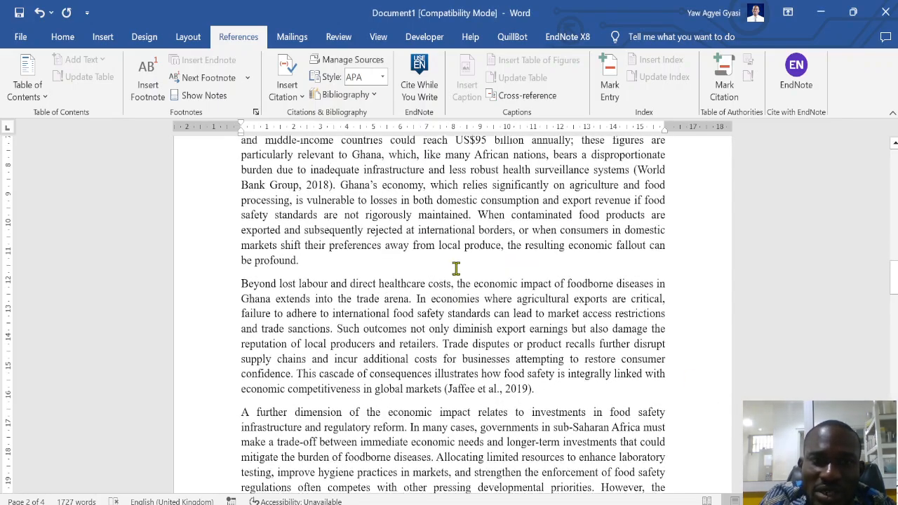
pyautogui.scroll(2, 406, 272)
pyautogui.scroll(-12, 405, 297)
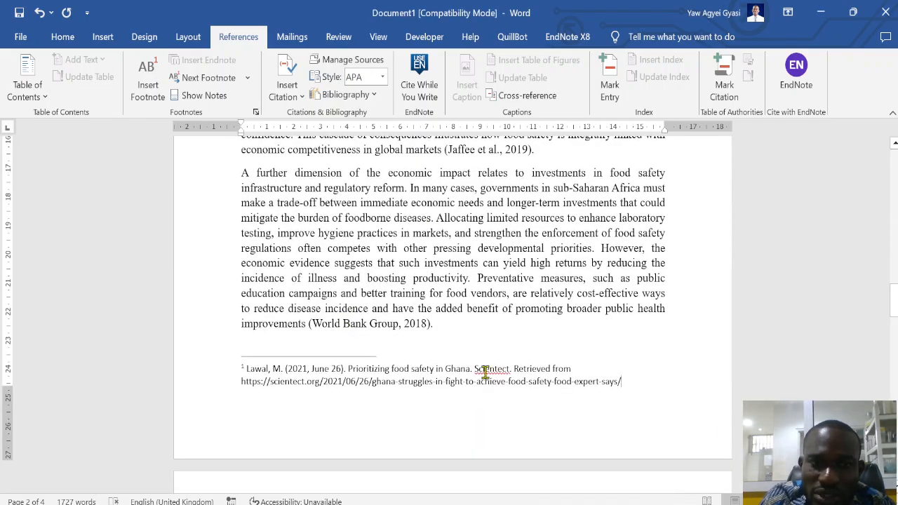
pyautogui.scroll(2, 383, 251)
pyautogui.scroll(10, 378, 265)
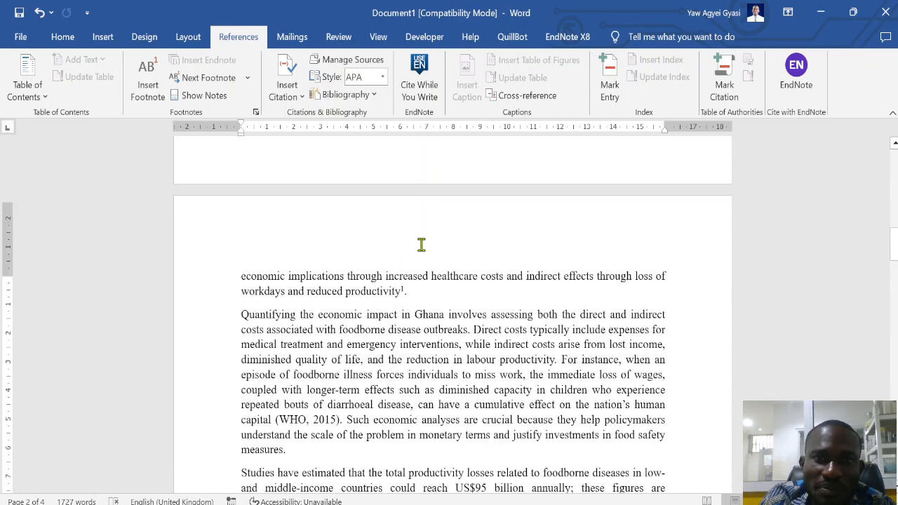
pyautogui.scroll(4, 378, 248)
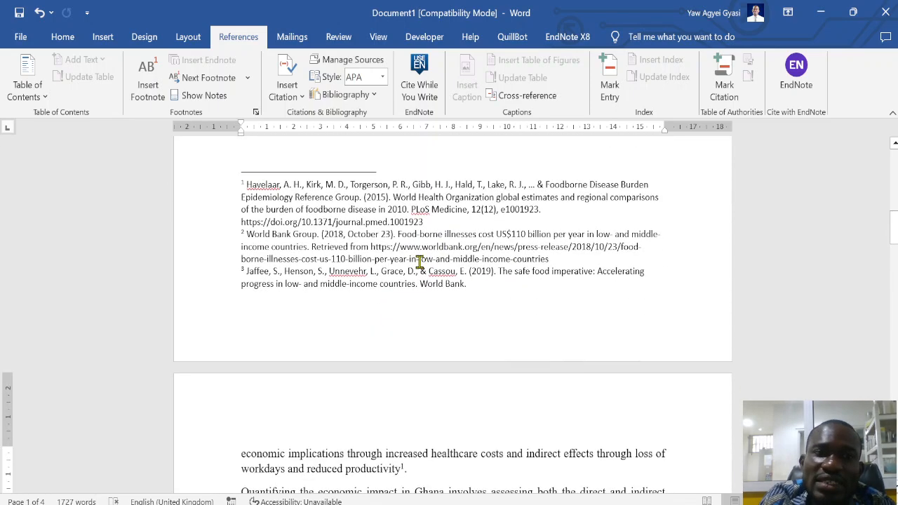
pyautogui.scroll(-4, 414, 263)
pyautogui.scroll(16, 391, 309)
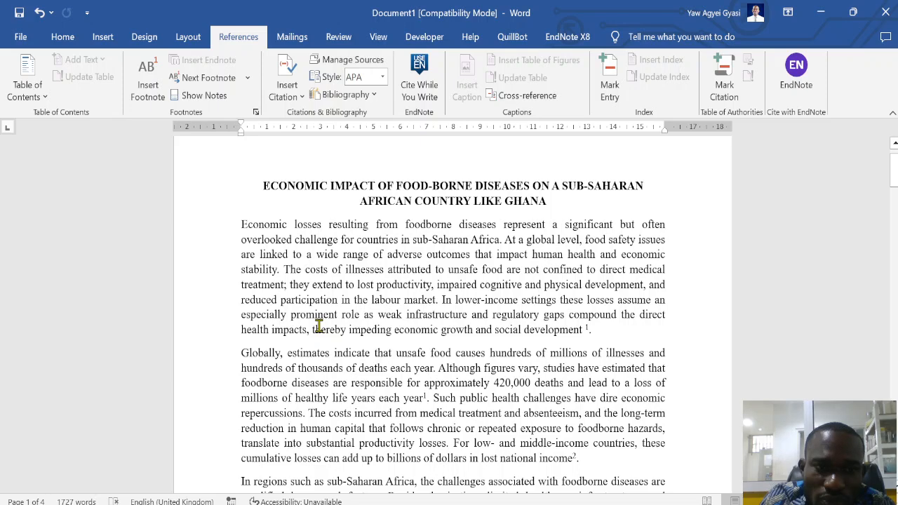
# Step: Insert a break before the paragraph beginning "In regions such as sub-Saharan Africa" to start it on a new page
pyautogui.scroll(-4, 318, 326)
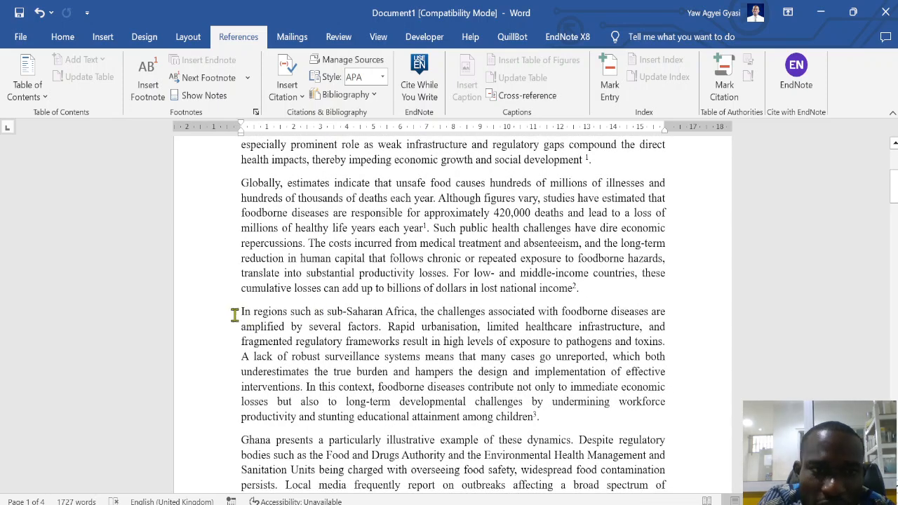
pyautogui.click(233, 307)
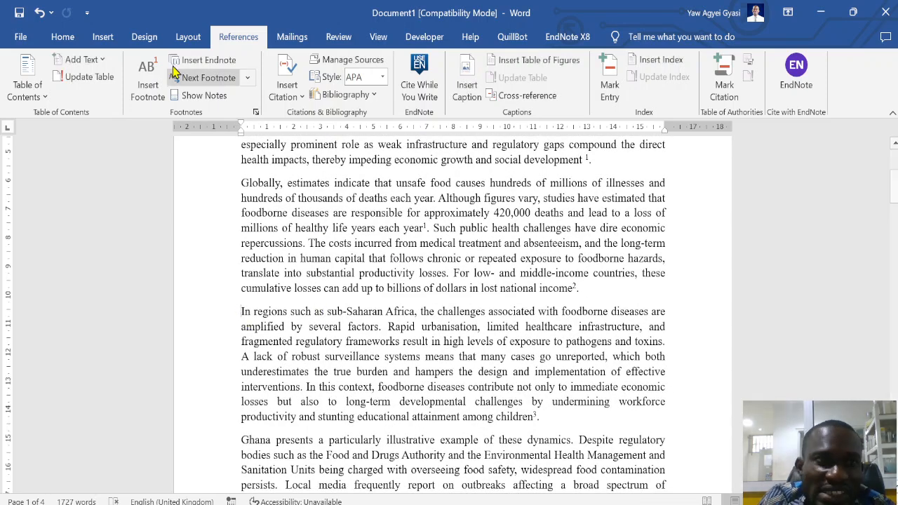
pyautogui.click(187, 37)
pyautogui.click(172, 64)
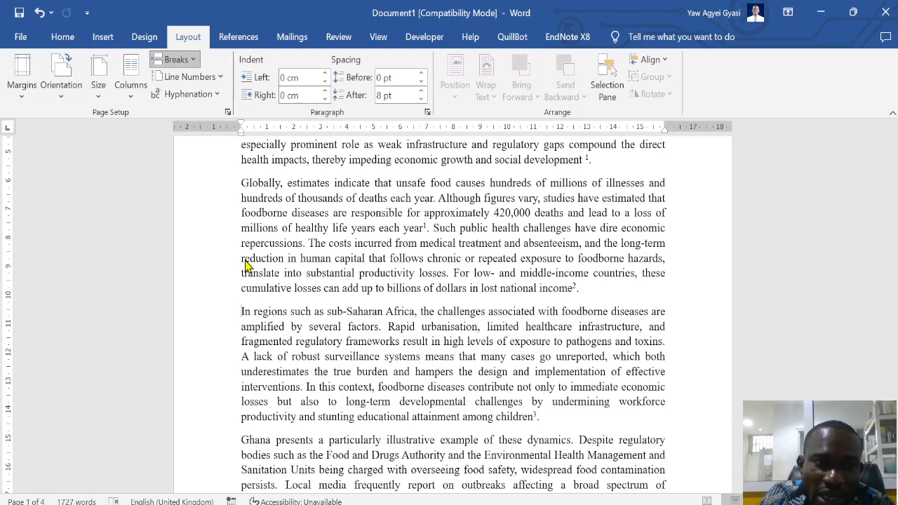
# Step: Examine the footnote numbers and notes on both sides of the inserted break and the in-text citations still left in the essay
pyautogui.scroll(-8, 339, 296)
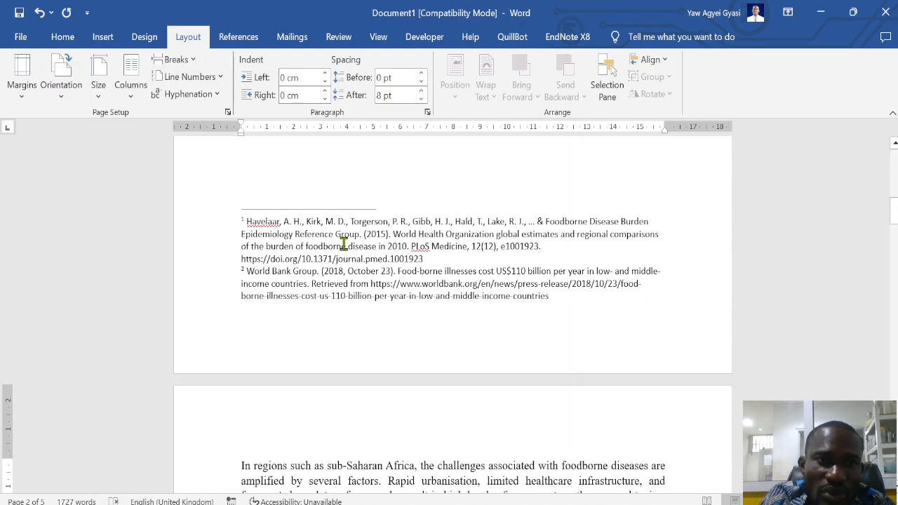
pyautogui.scroll(4, 268, 213)
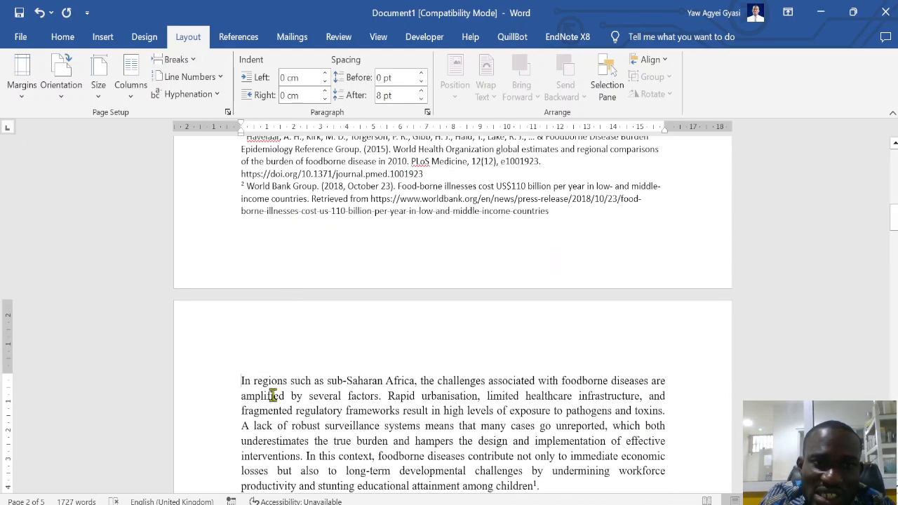
pyautogui.scroll(-3, 435, 373)
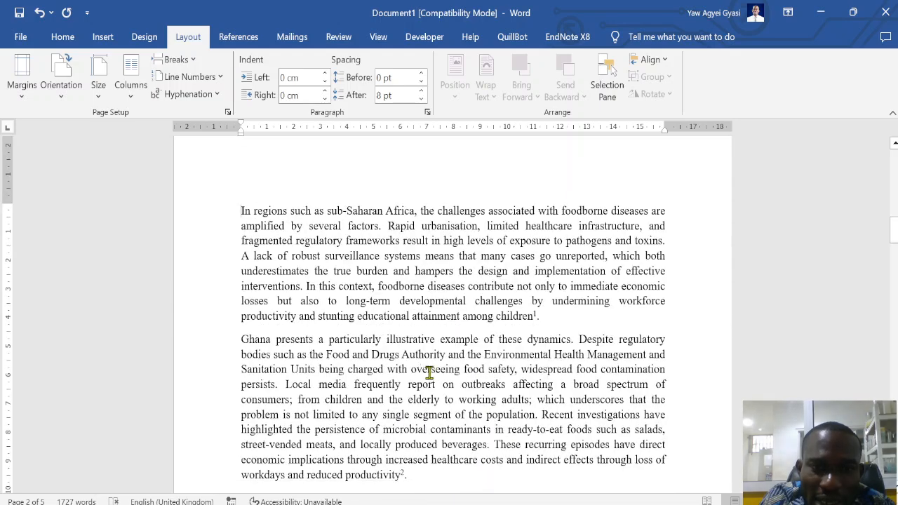
pyautogui.click(238, 36)
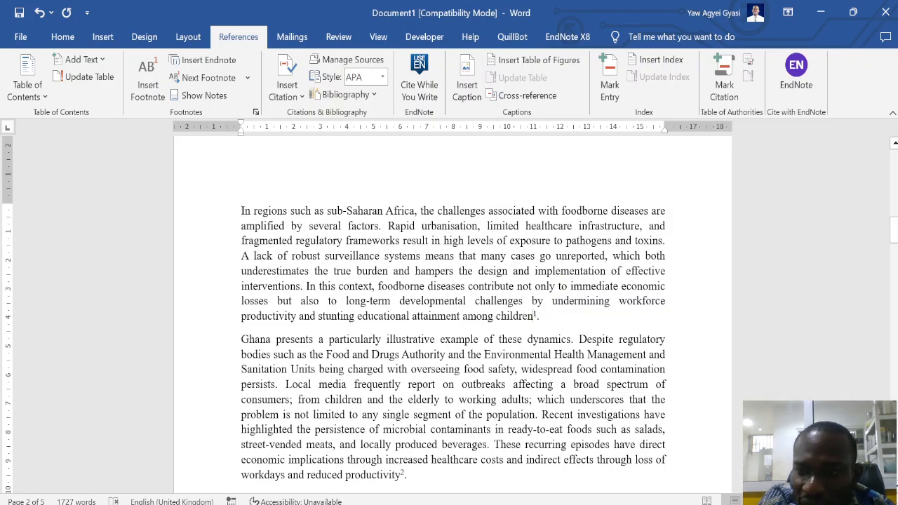
pyautogui.scroll(-1, 567, 417)
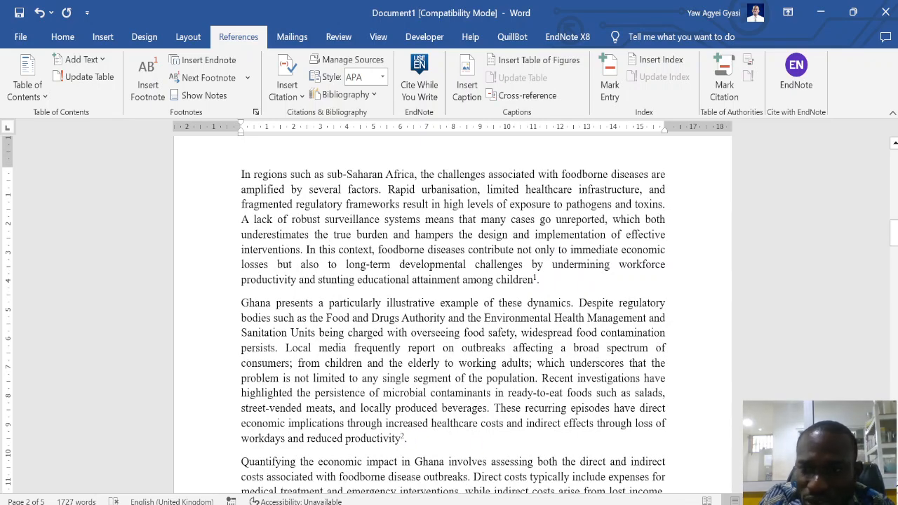
pyautogui.scroll(-5, 403, 234)
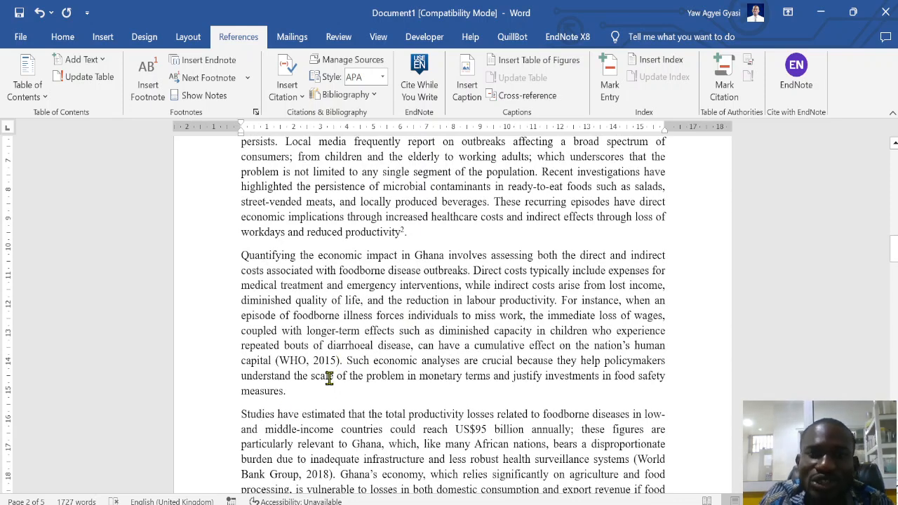
pyautogui.moveTo(894, 259); pyautogui.dragTo(892, 377)
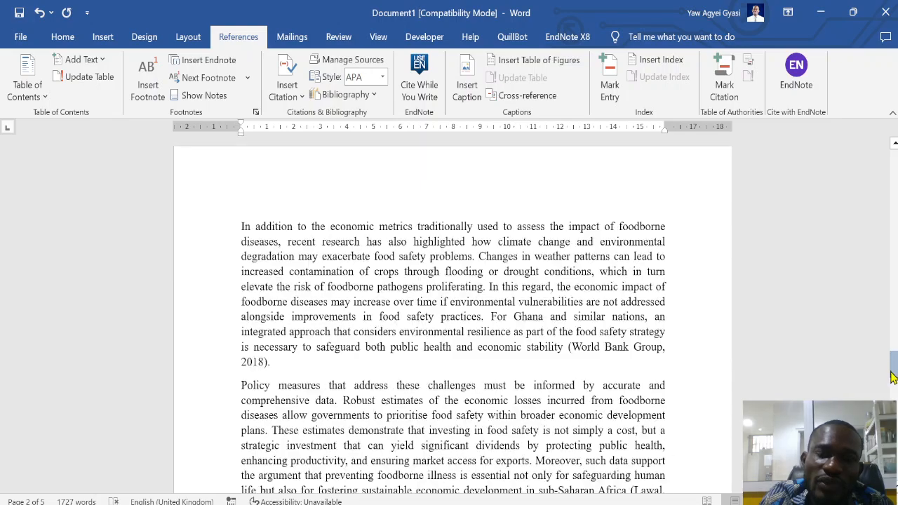
pyautogui.scroll(20, 525, 236)
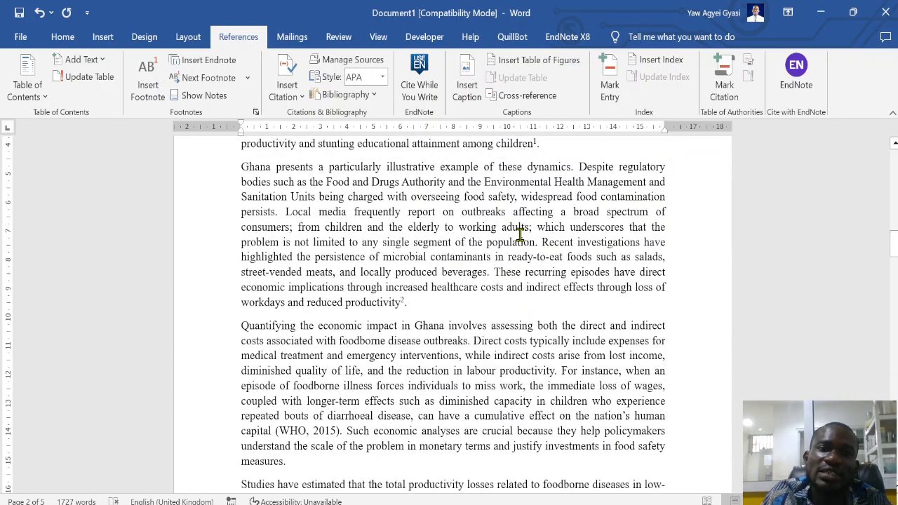
pyautogui.scroll(-8, 519, 235)
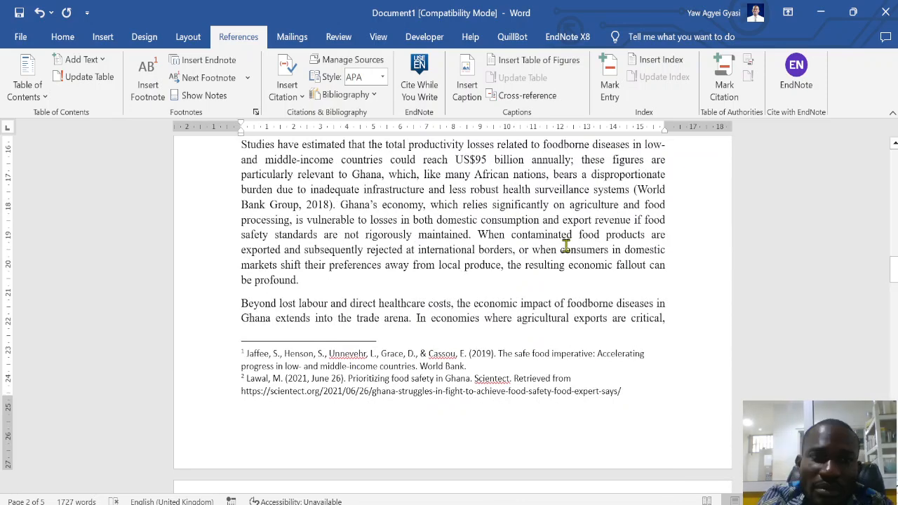
pyautogui.scroll(10, 561, 245)
pyautogui.scroll(10, 565, 260)
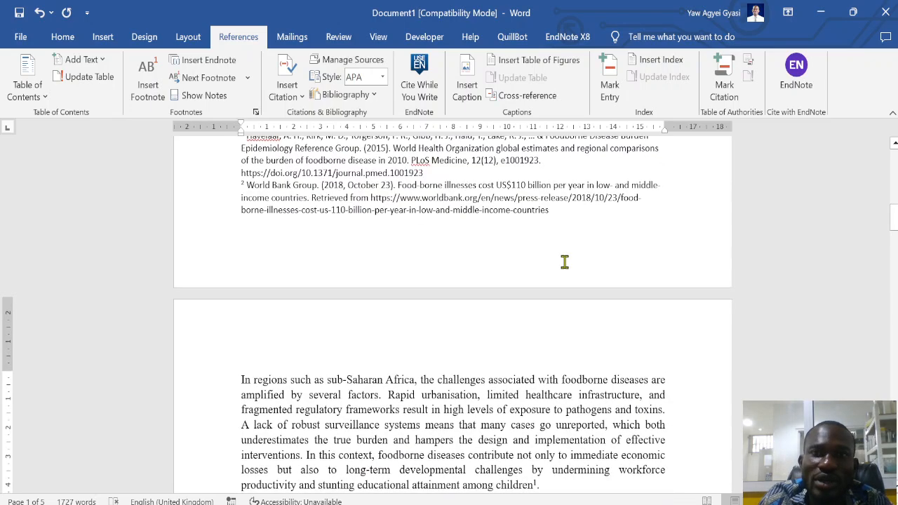
pyautogui.scroll(3, 589, 257)
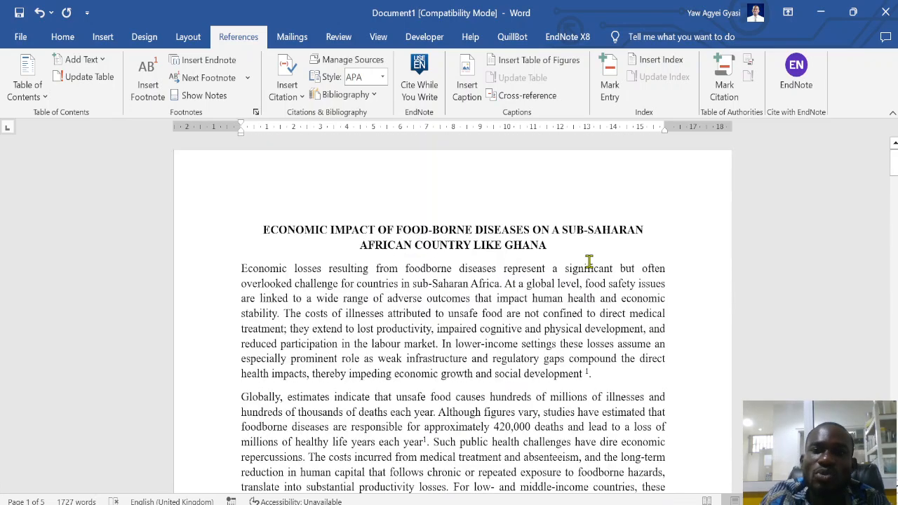